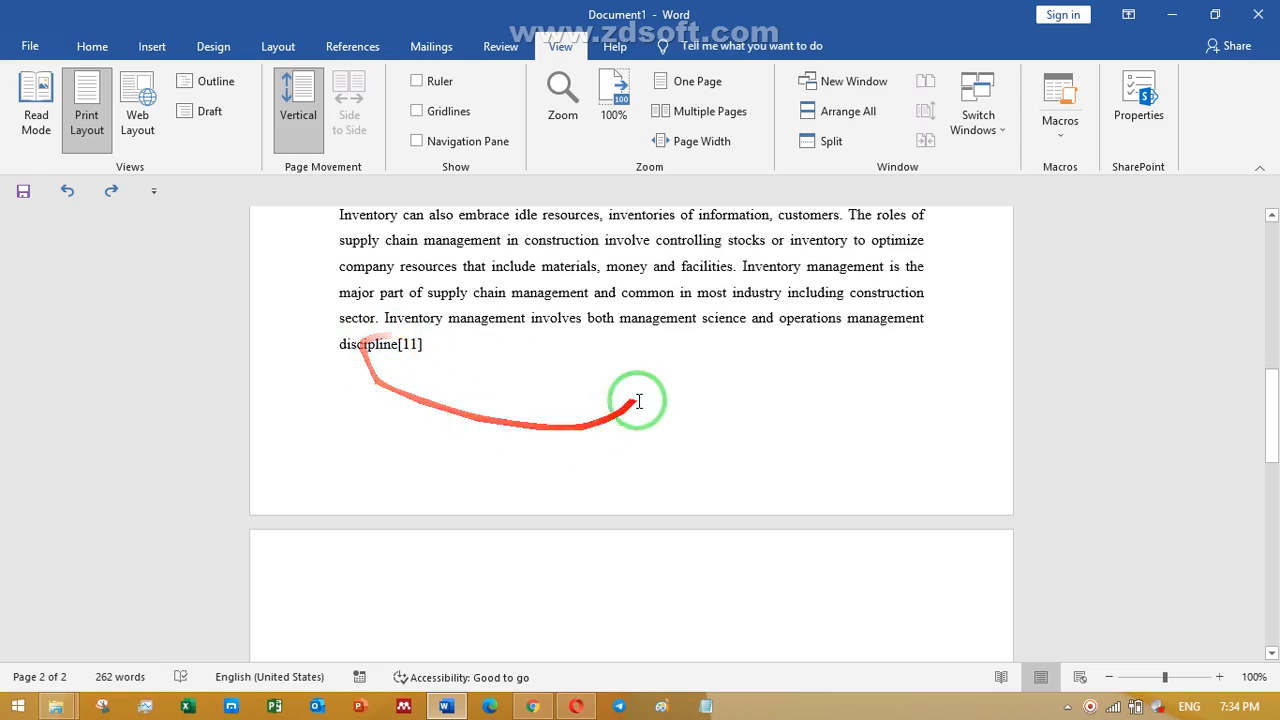
Step: Examine the end of the text on the first page and the blank second page that follows it
scroll(553, 345, down, 1)
scroll(545, 350, up, 8)
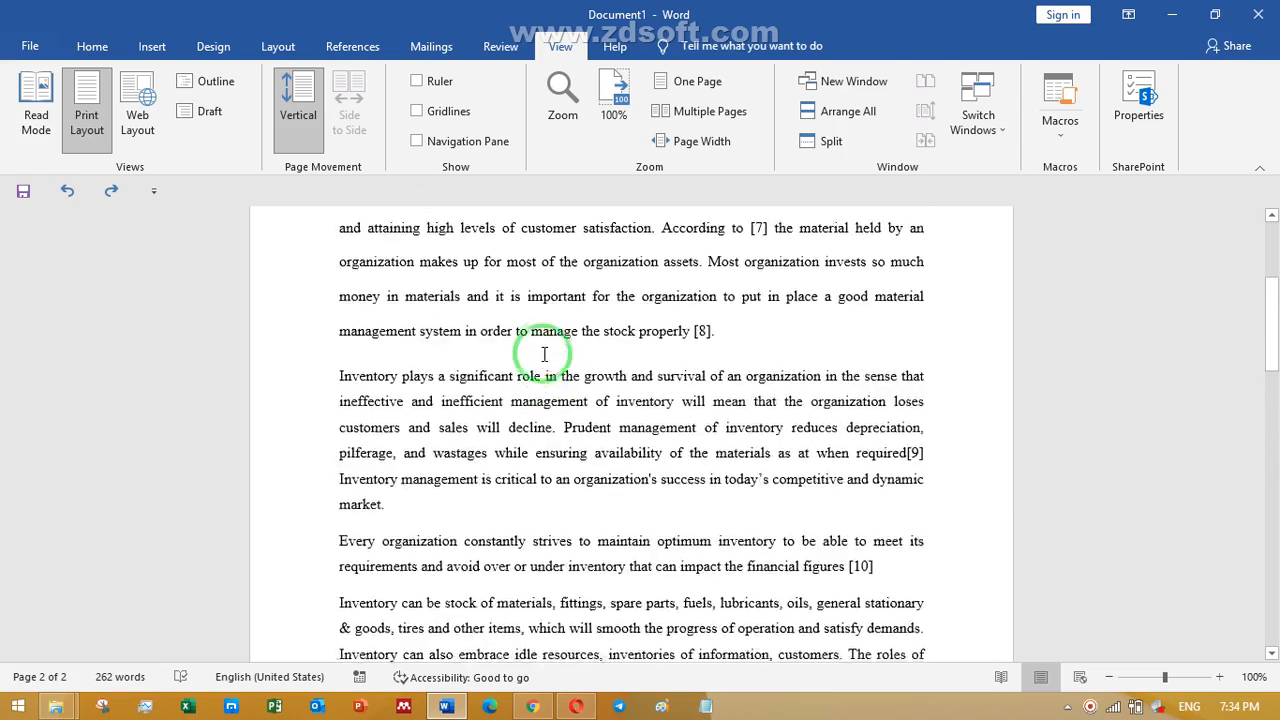
scroll(545, 350, up, 3)
scroll(548, 360, down, 8)
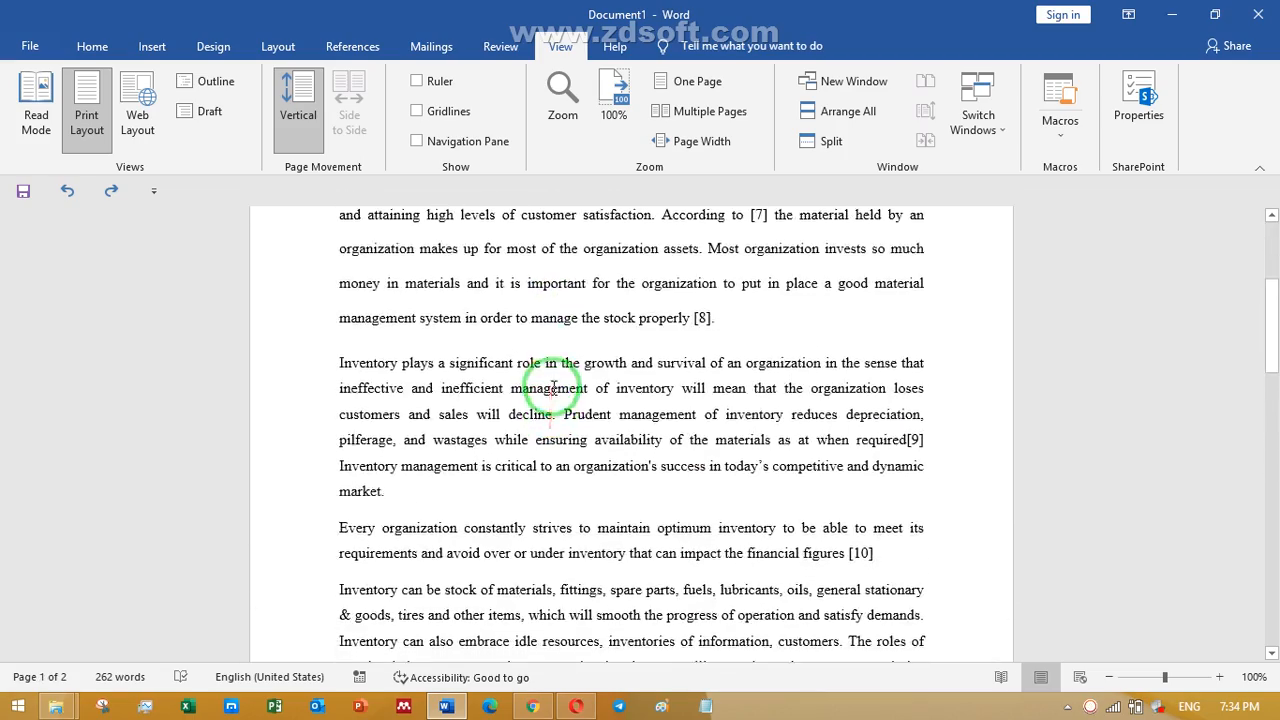
scroll(562, 404, down, 8)
scroll(514, 406, up, 6)
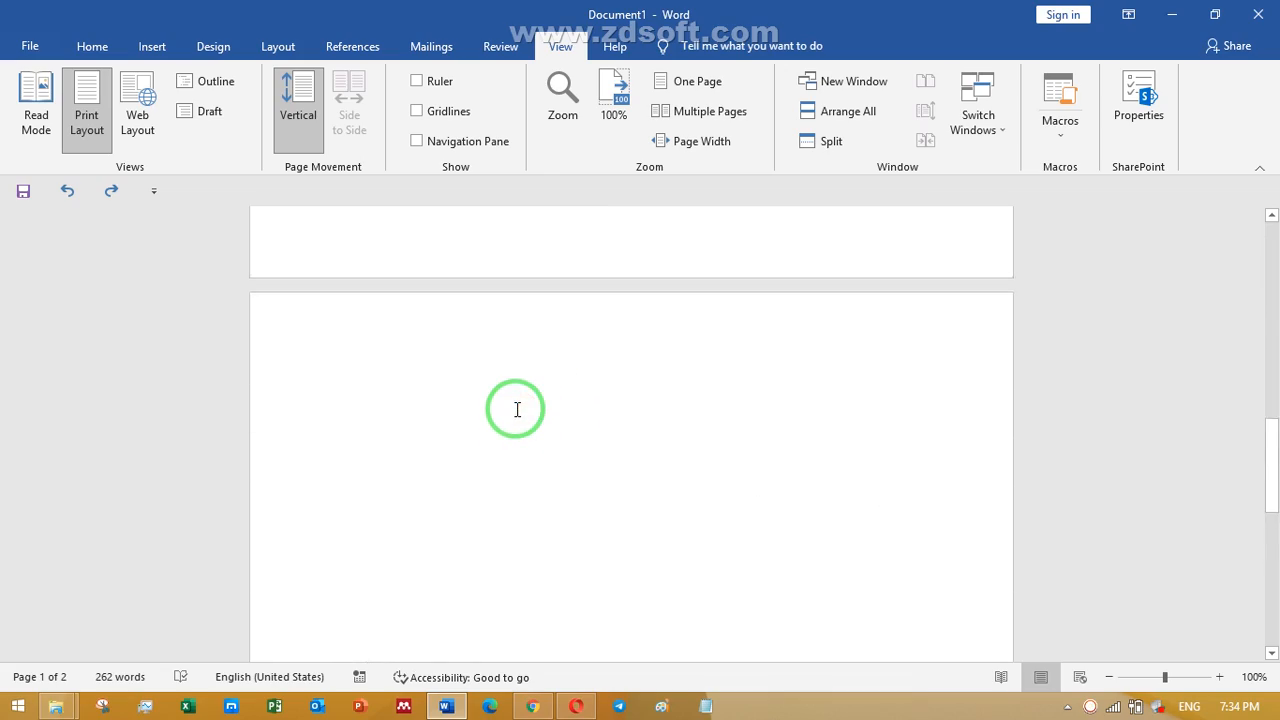
scroll(443, 391, up, 3)
scroll(480, 443, down, 4)
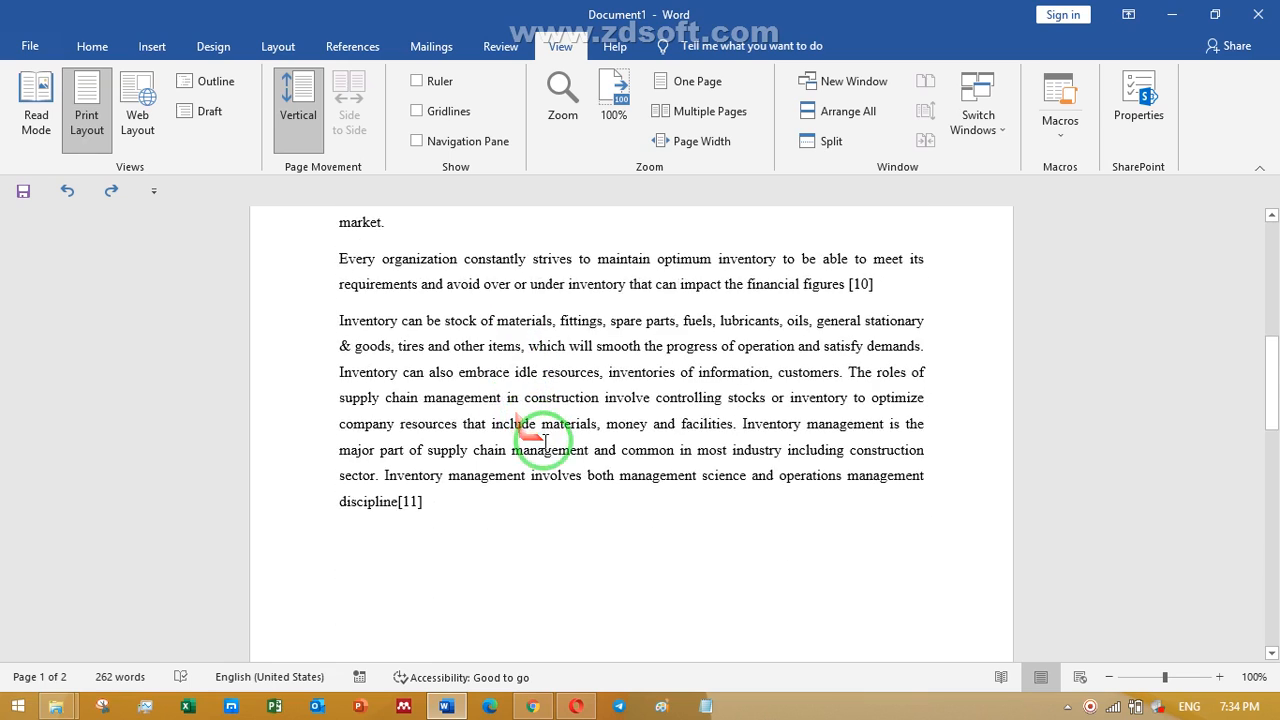
scroll(551, 457, down, 3)
scroll(551, 466, down, 6)
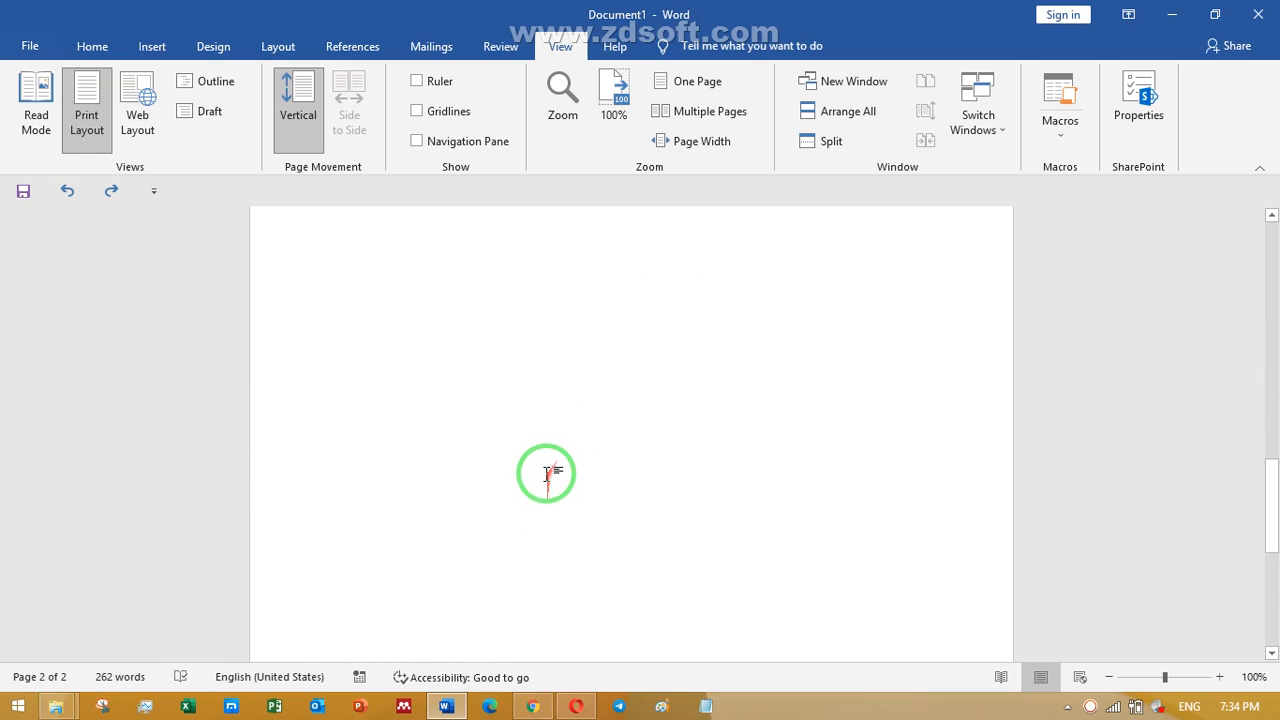
scroll(547, 484, up, 6)
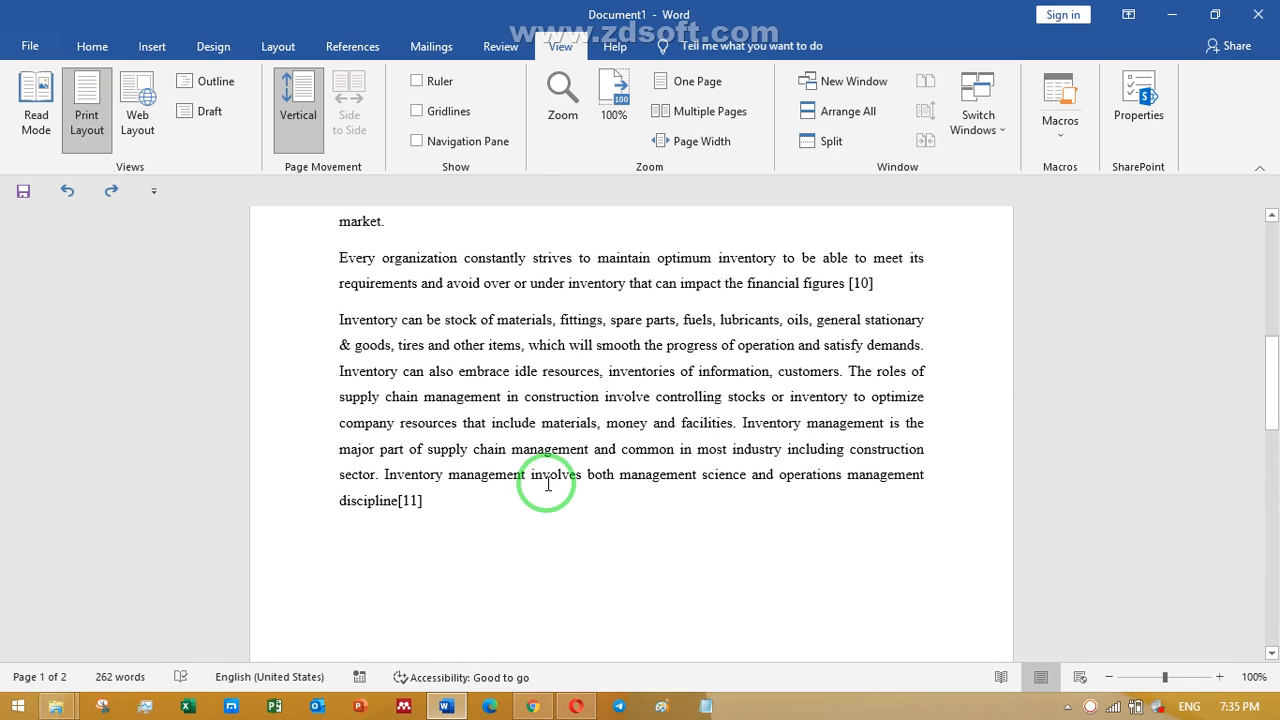
scroll(548, 484, down, 1)
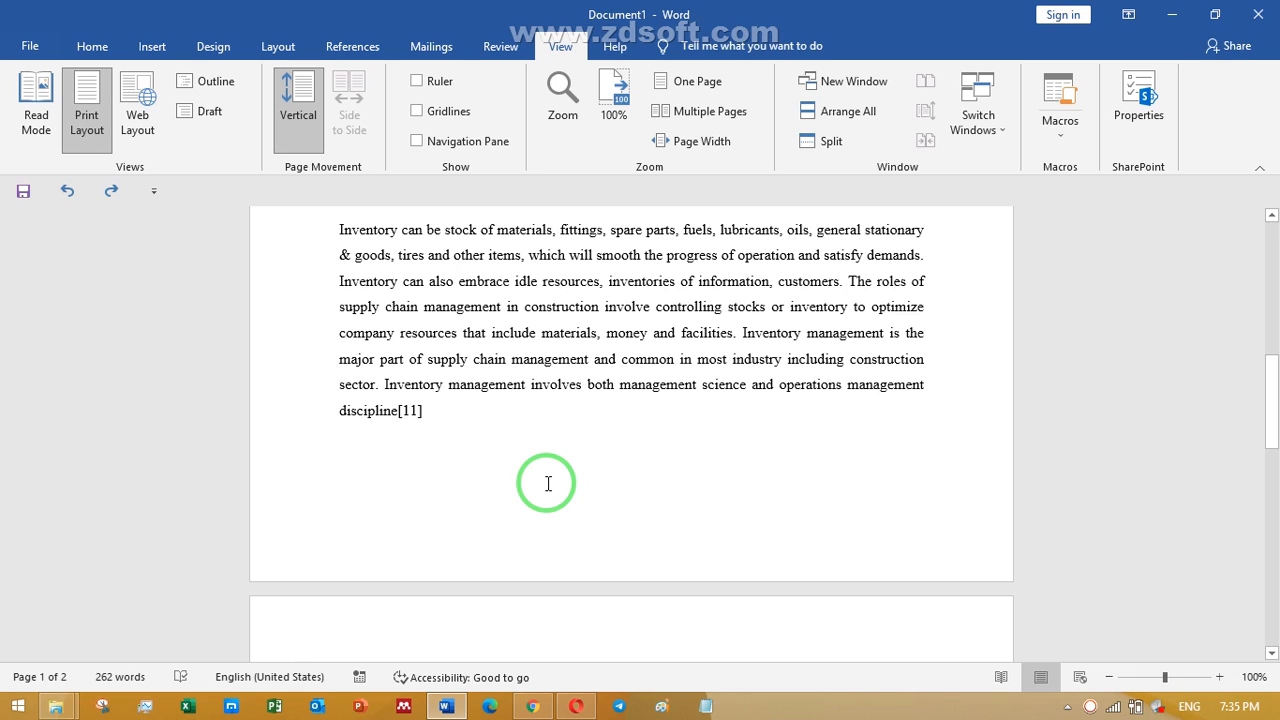
scroll(547, 484, up, 4)
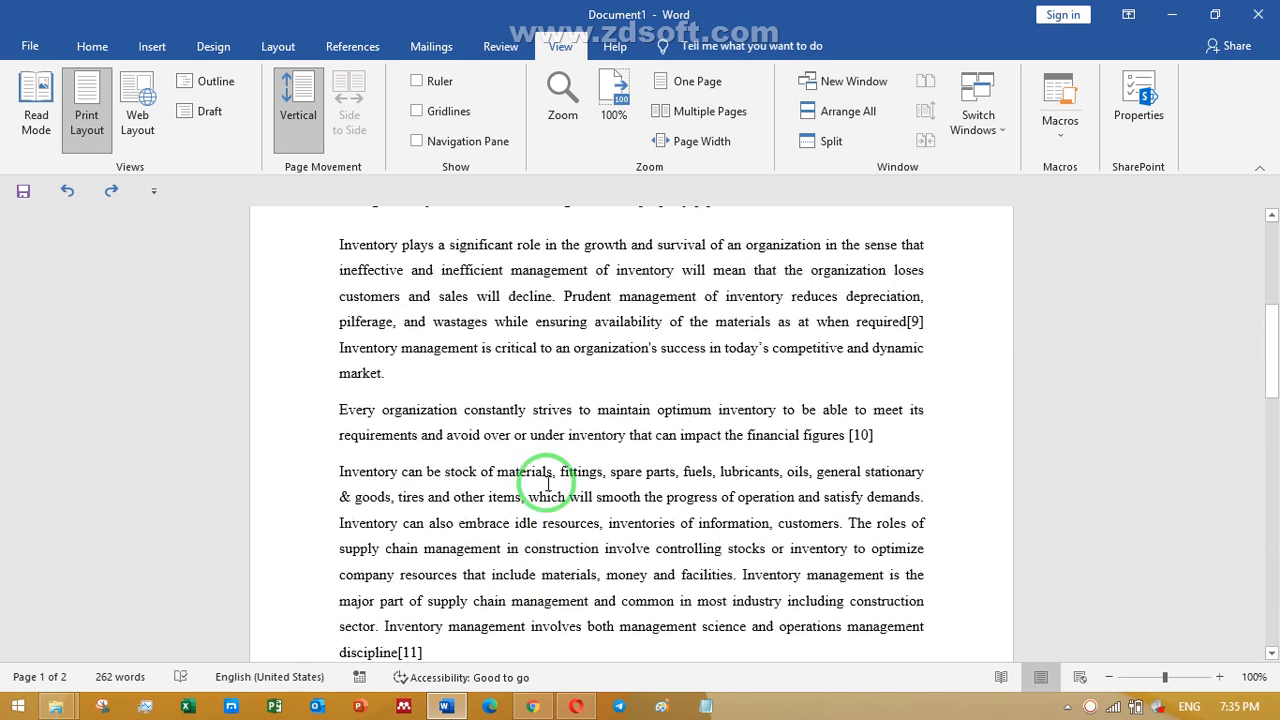
scroll(546, 480, down, 3)
scroll(542, 458, down, 3)
Step: Select the empty line on the blank second page and delete it to remove the page
click(411, 446)
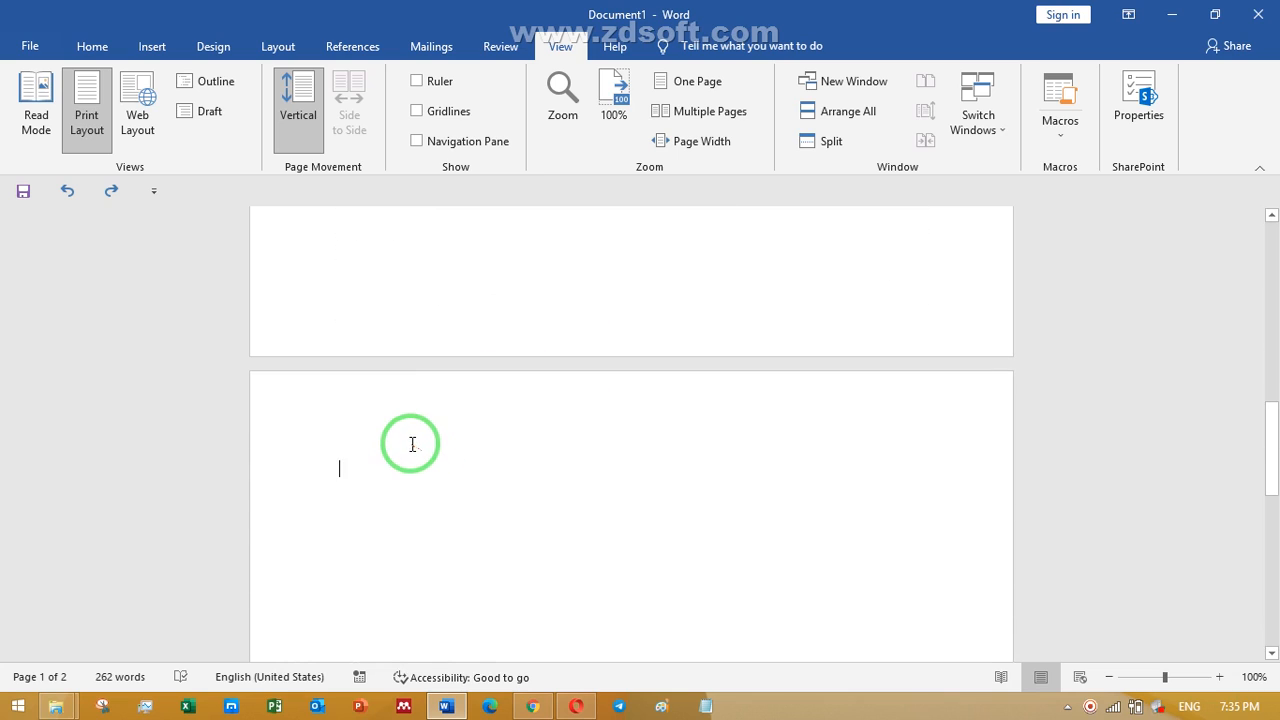
scroll(405, 430, down, 3)
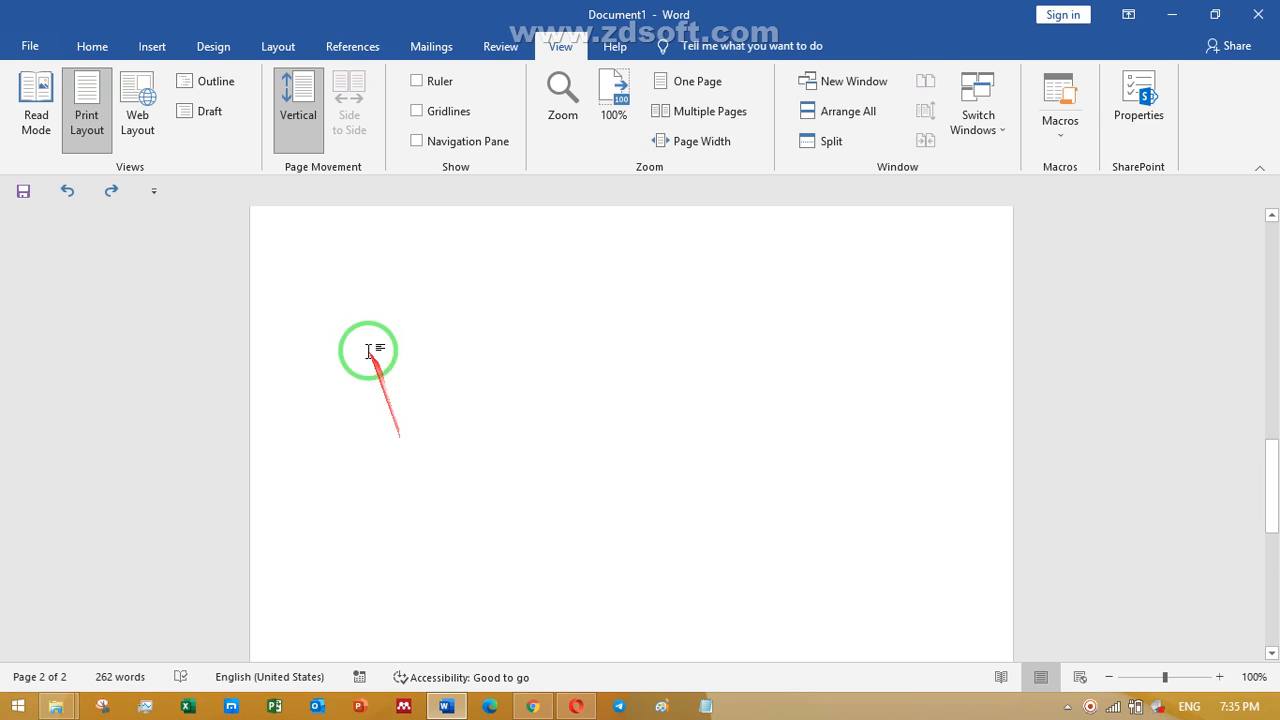
scroll(366, 349, up, 1)
click(307, 315)
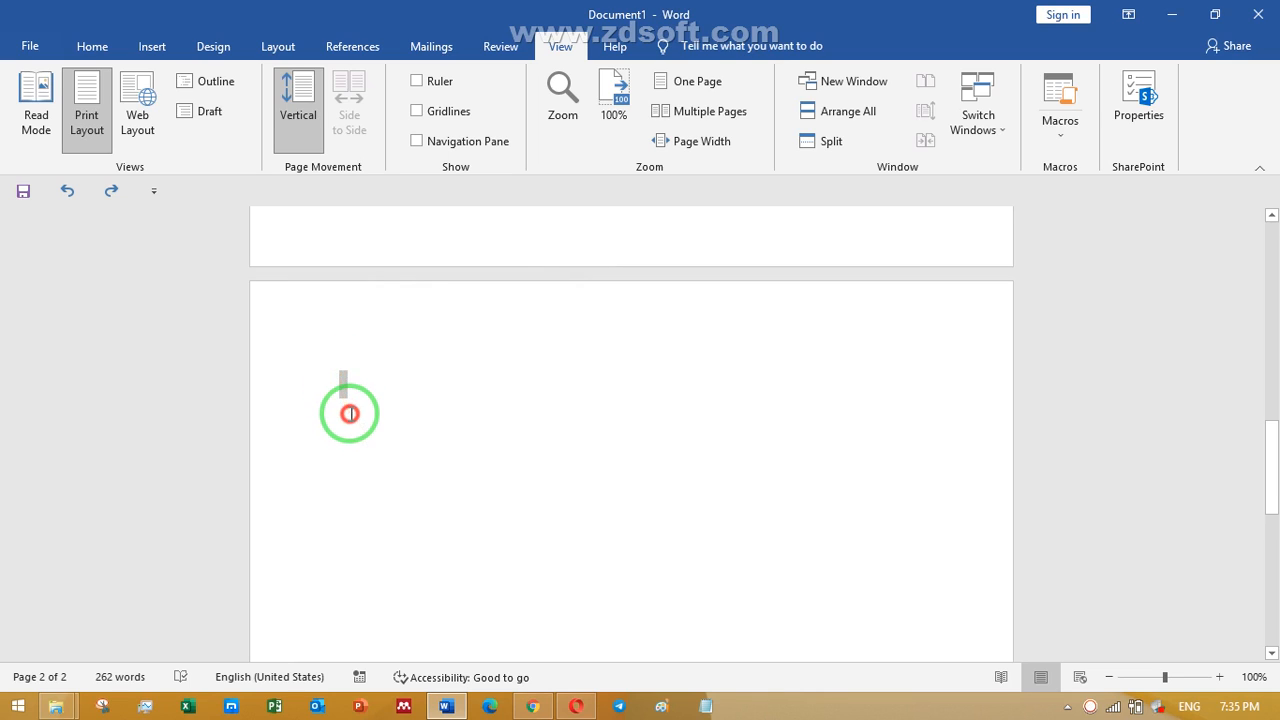
click(349, 413)
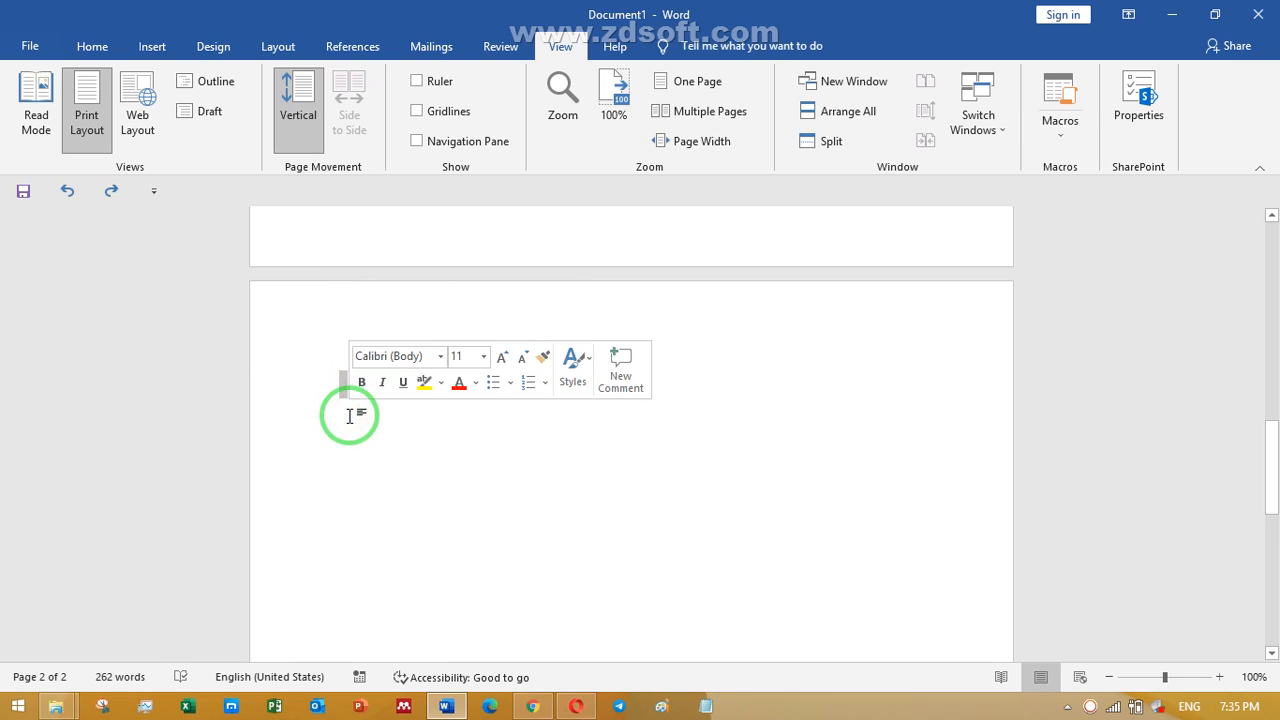
key(BackSpace)
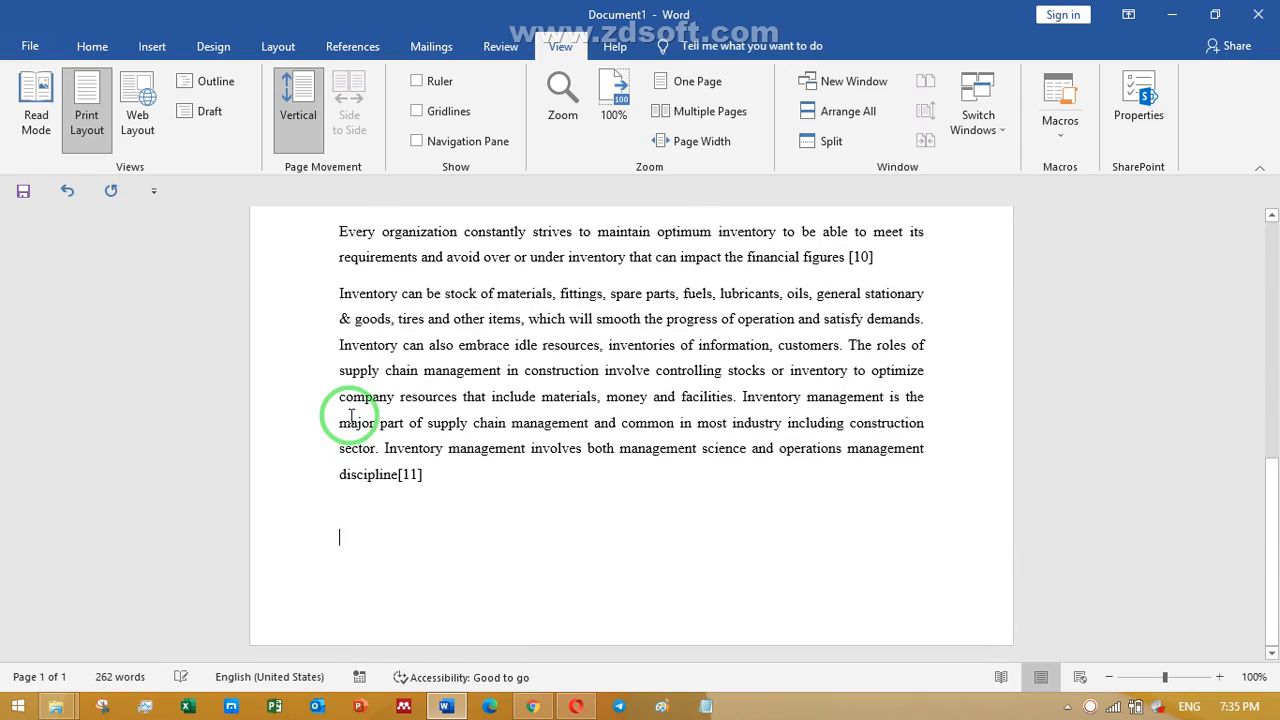
Step: Undo the deletion of the blank second page and clear the selection
scroll(573, 367, up, 10)
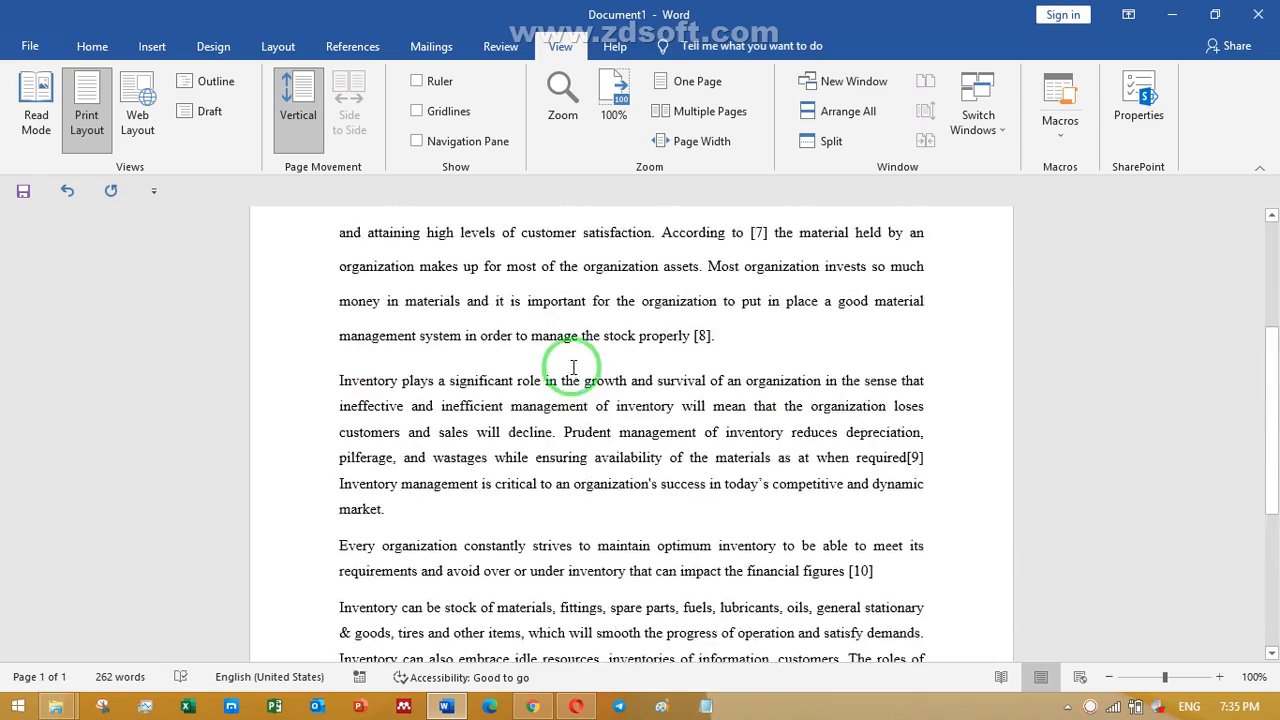
scroll(573, 367, down, 6)
scroll(157, 294, up, 3)
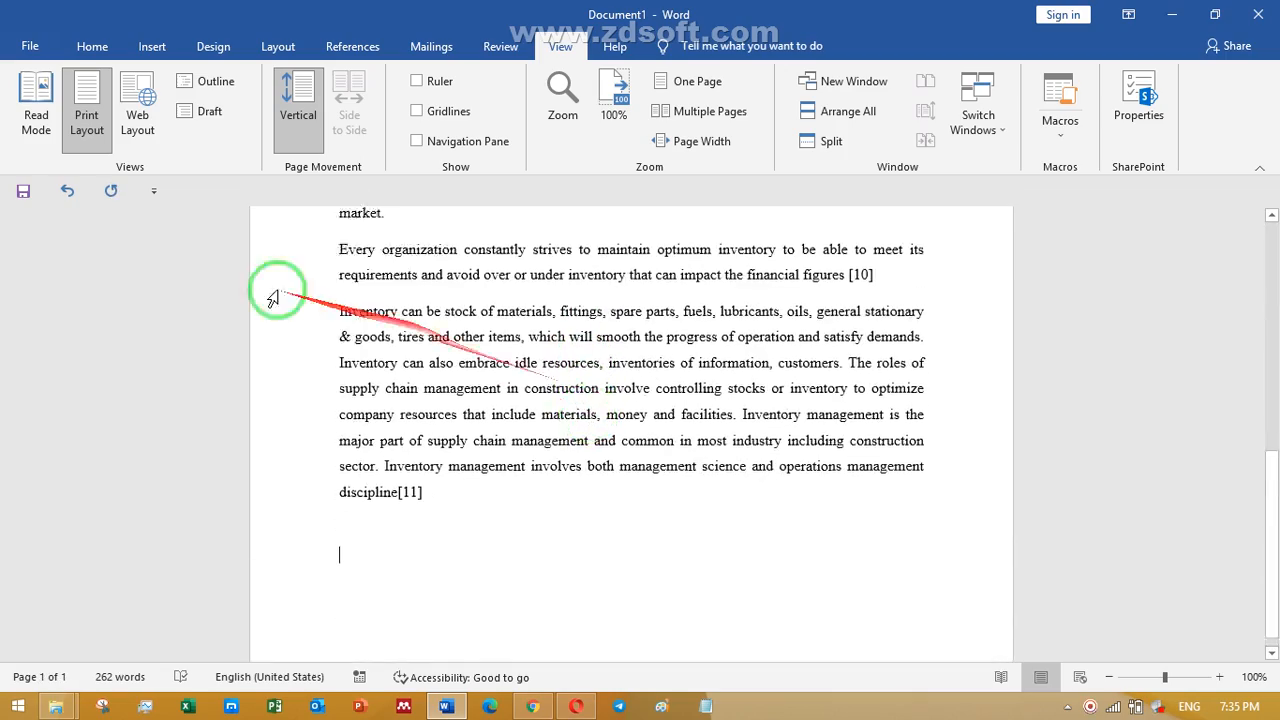
click(65, 192)
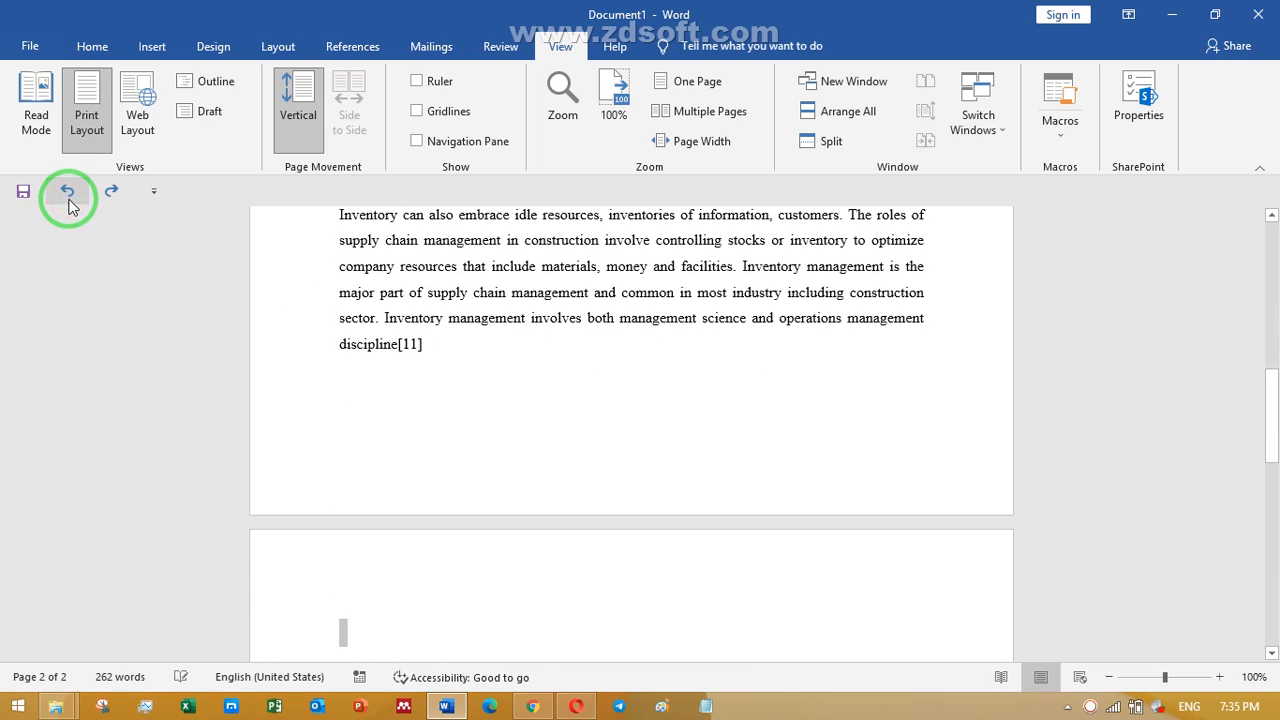
click(499, 572)
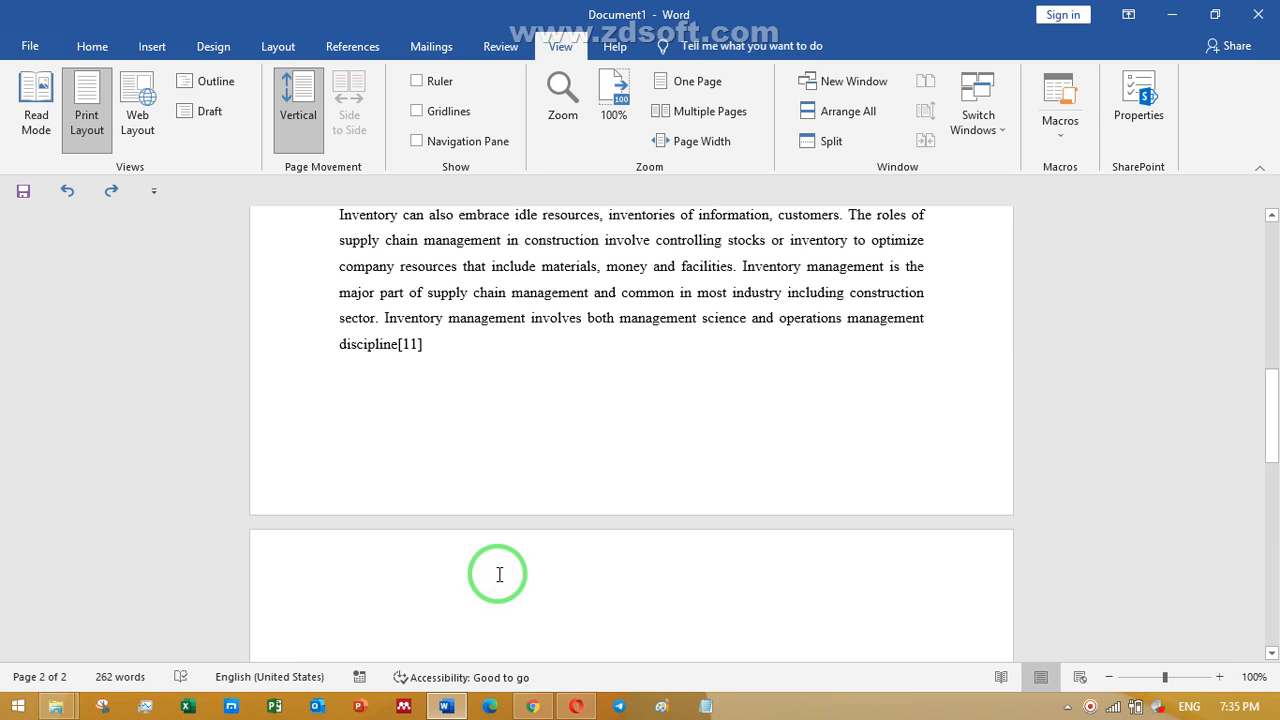
mouse_move(499, 574)
mouse_down()
mouse_move(461, 394)
mouse_move(438, 436)
mouse_up()
mouse_move(343, 372)
mouse_down()
mouse_move(391, 449)
mouse_move(429, 397)
mouse_move(457, 503)
mouse_move(421, 391)
mouse_move(963, 380)
mouse_move(866, 403)
mouse_move(643, 577)
mouse_move(409, 567)
mouse_up()
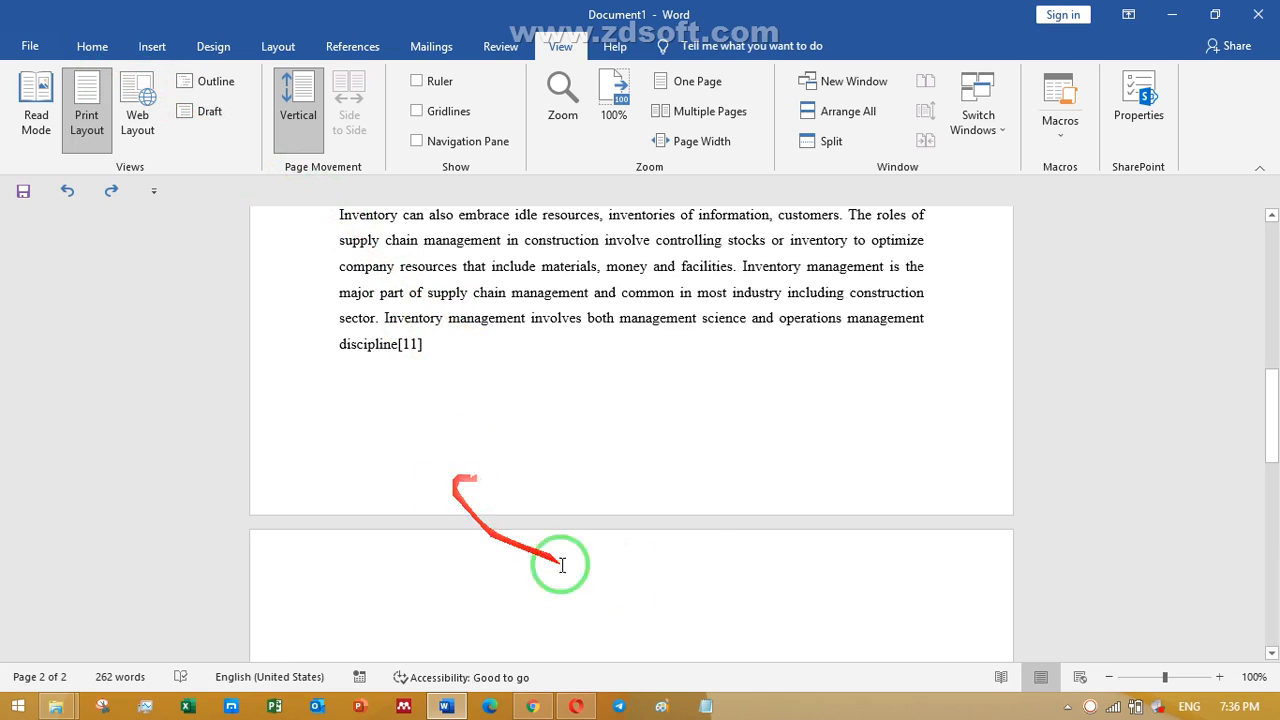
Step: Insert a Next Page section break on the empty line below the last paragraph of the first page
click(93, 47)
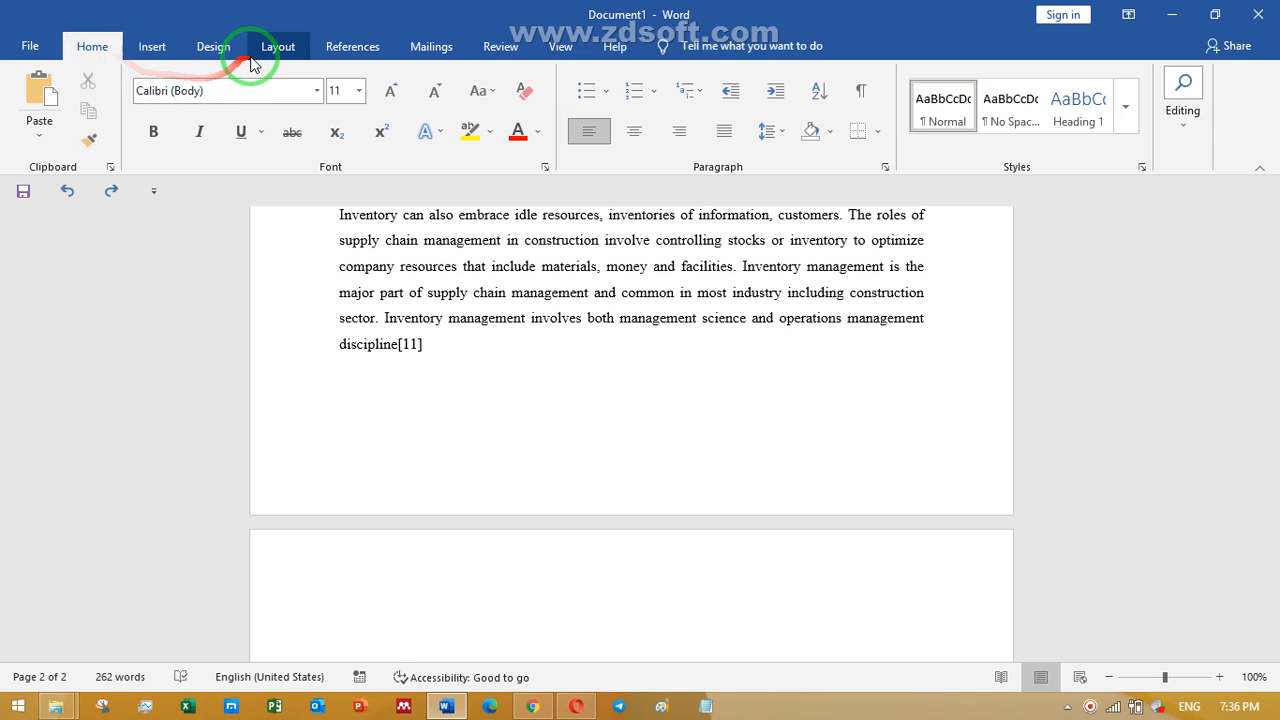
click(277, 46)
click(283, 81)
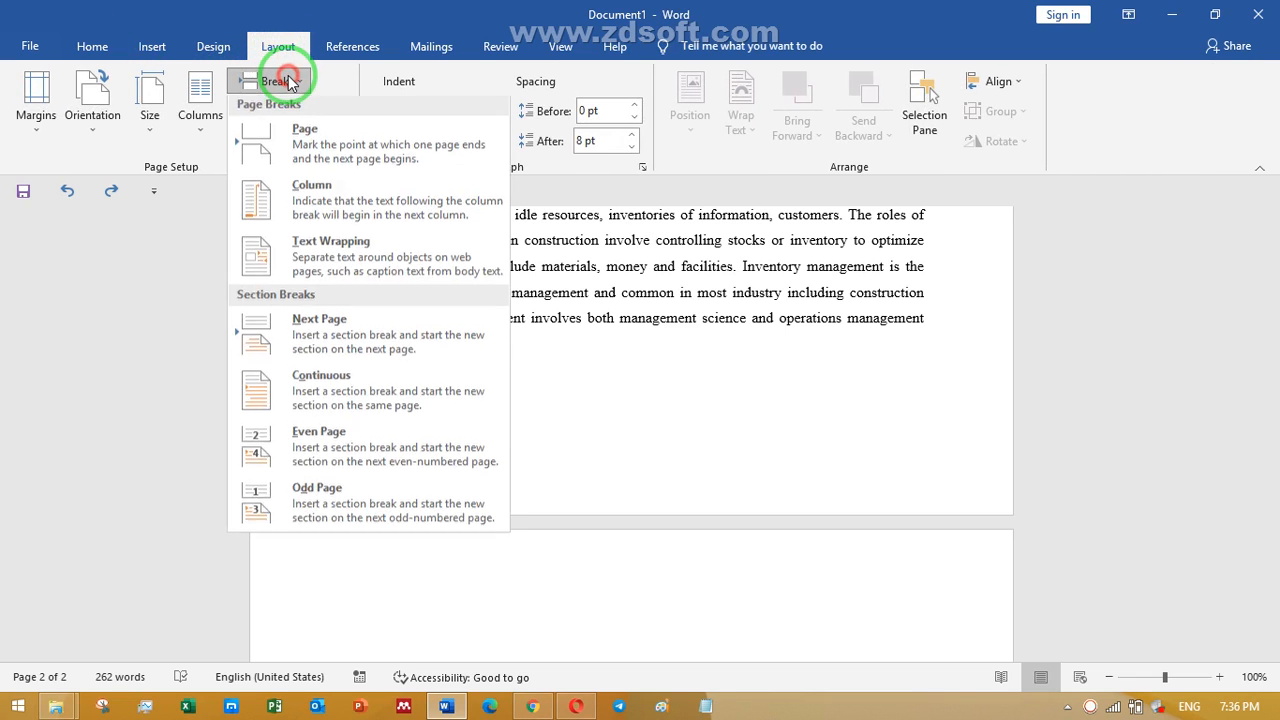
click(352, 378)
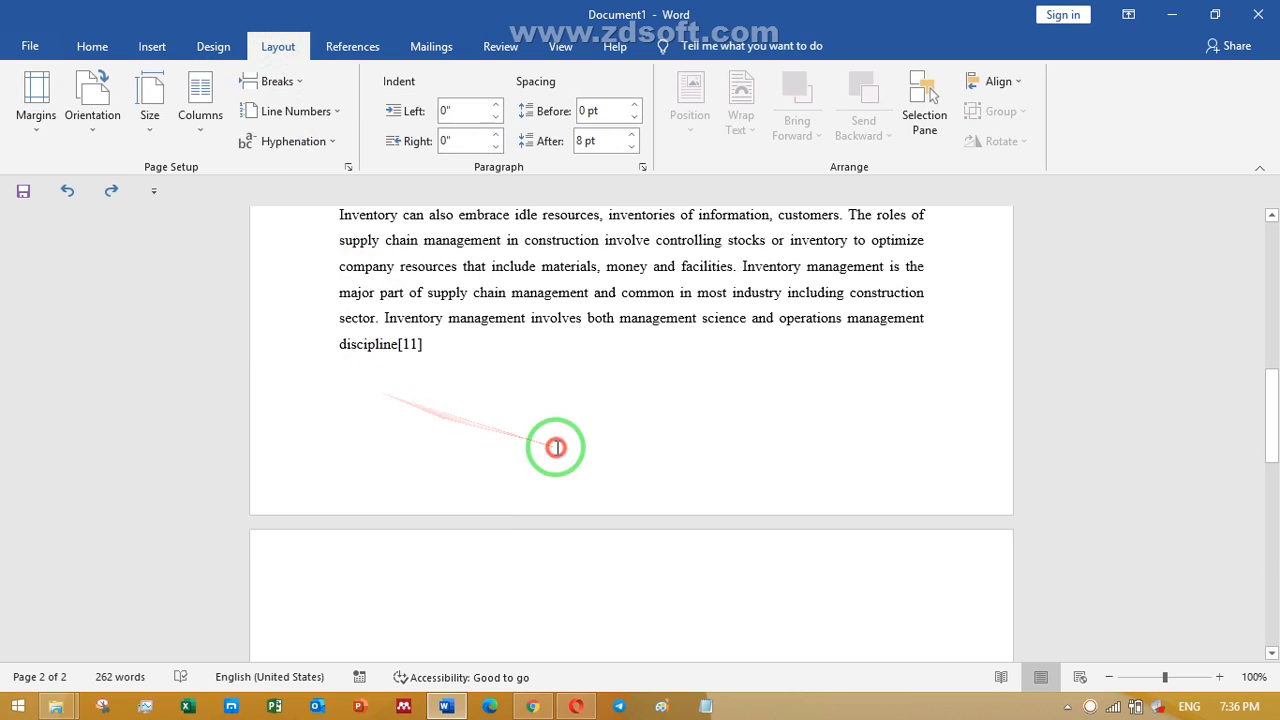
click(278, 81)
click(346, 343)
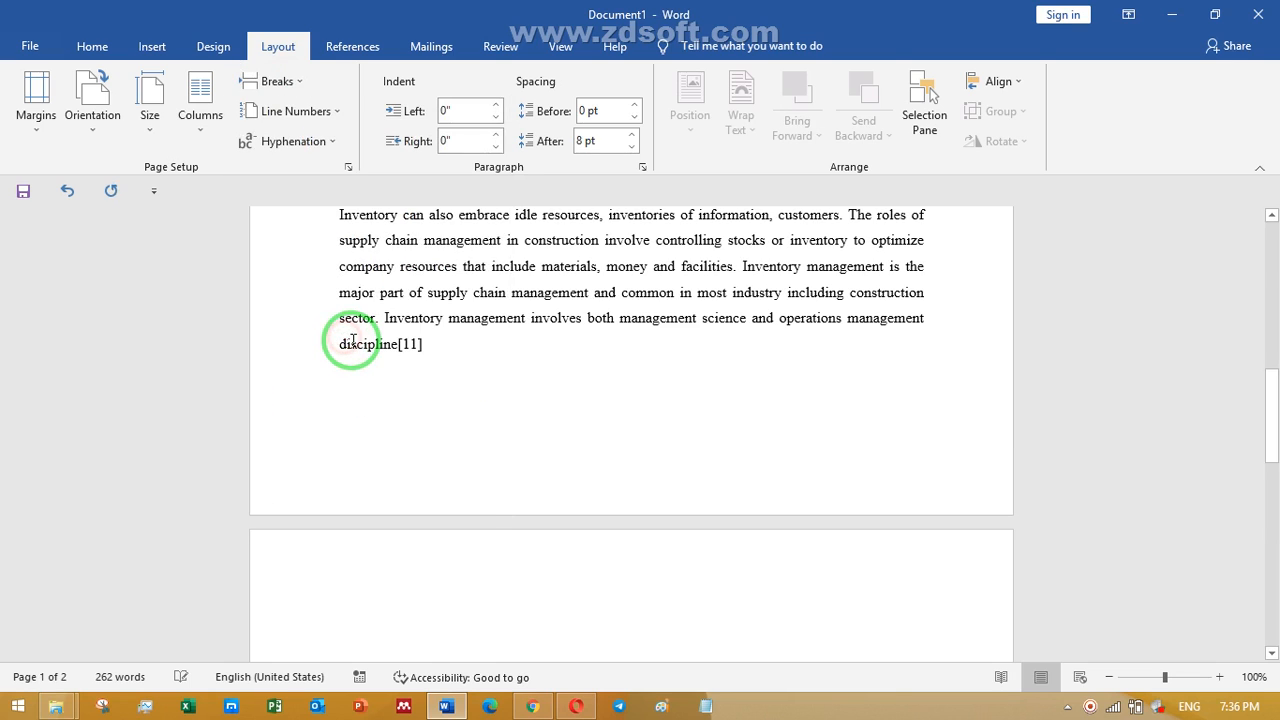
Step: Show the paragraph marks and hidden formatting symbols around the boundary between the two pages
scroll(386, 391, down, 3)
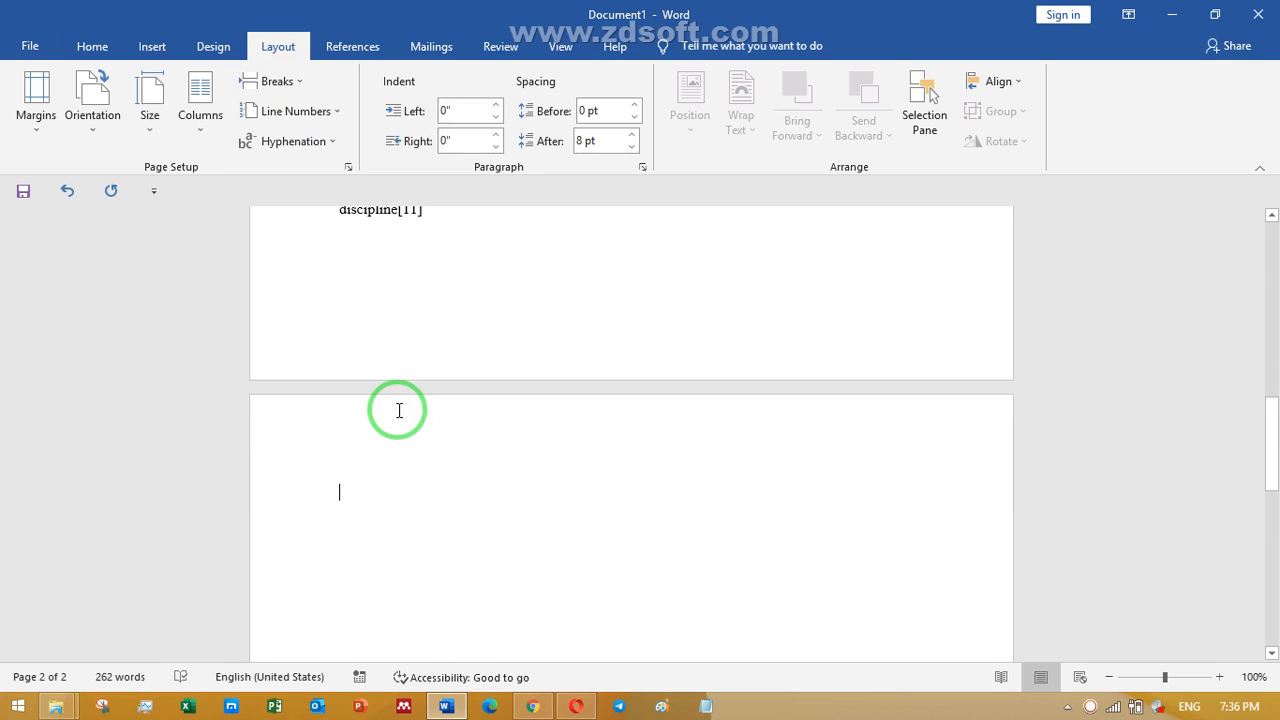
scroll(400, 409, up, 2)
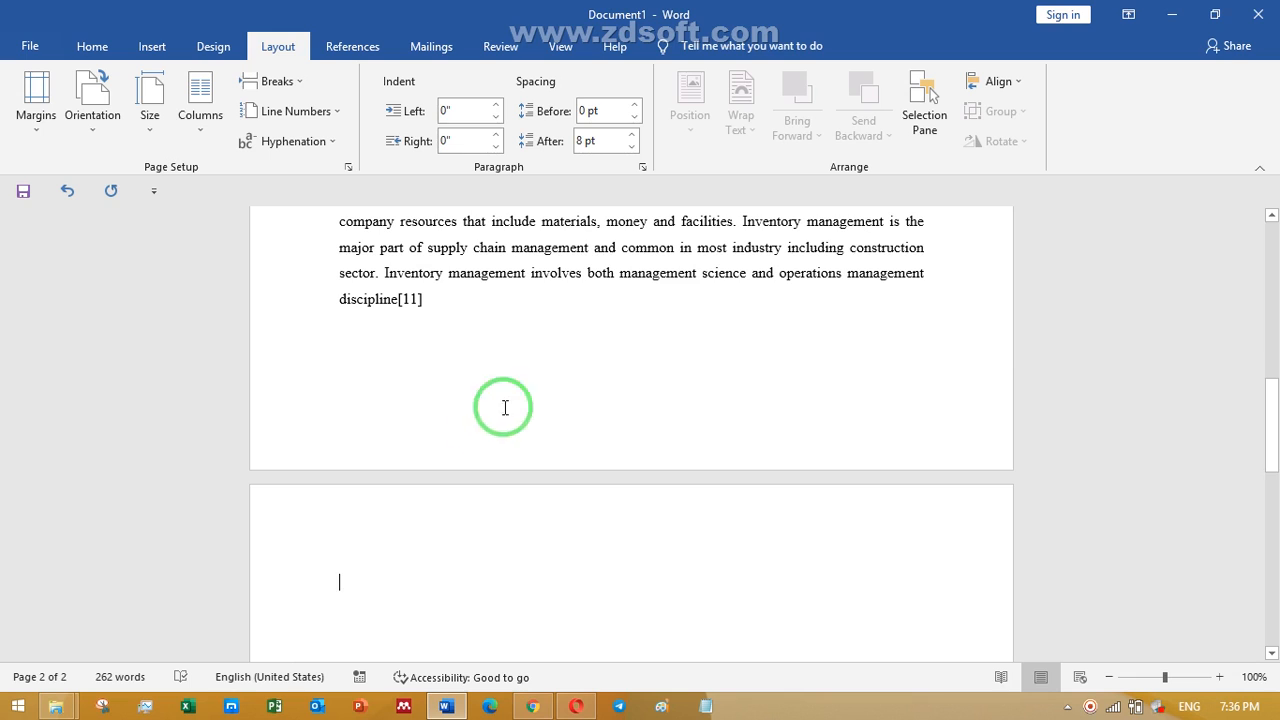
scroll(351, 394, down, 3)
scroll(354, 392, up, 3)
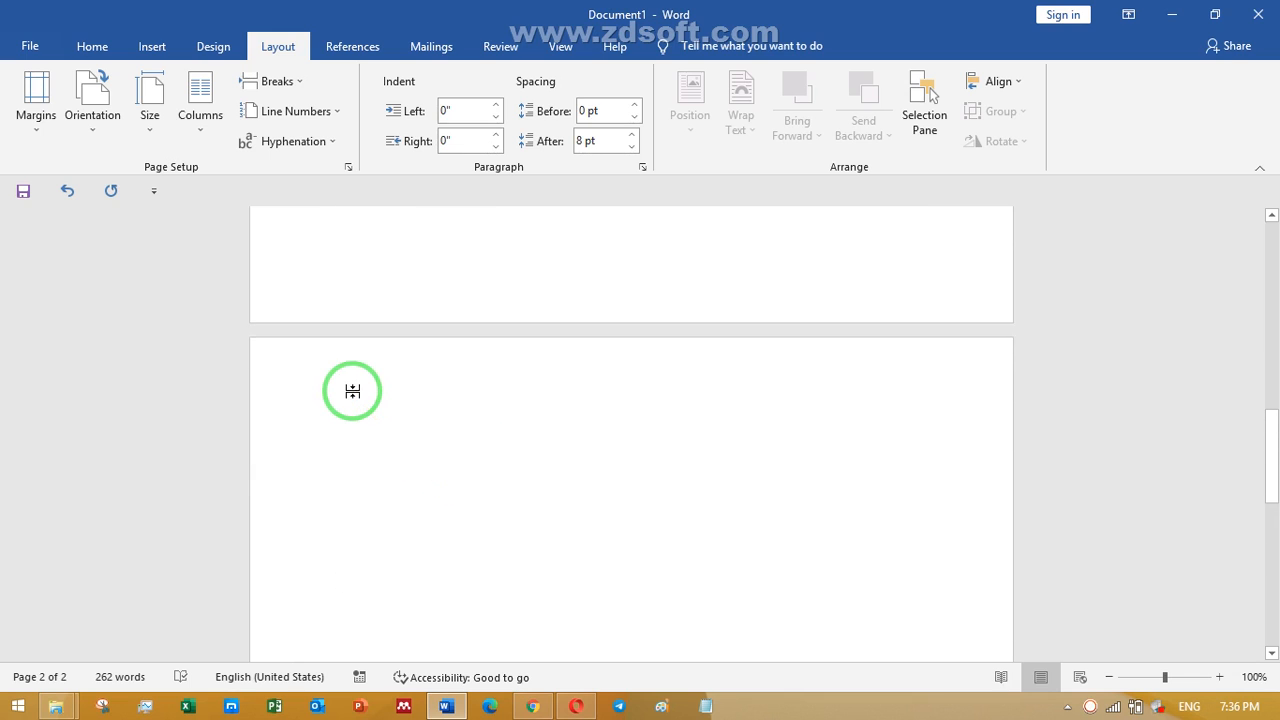
click(100, 44)
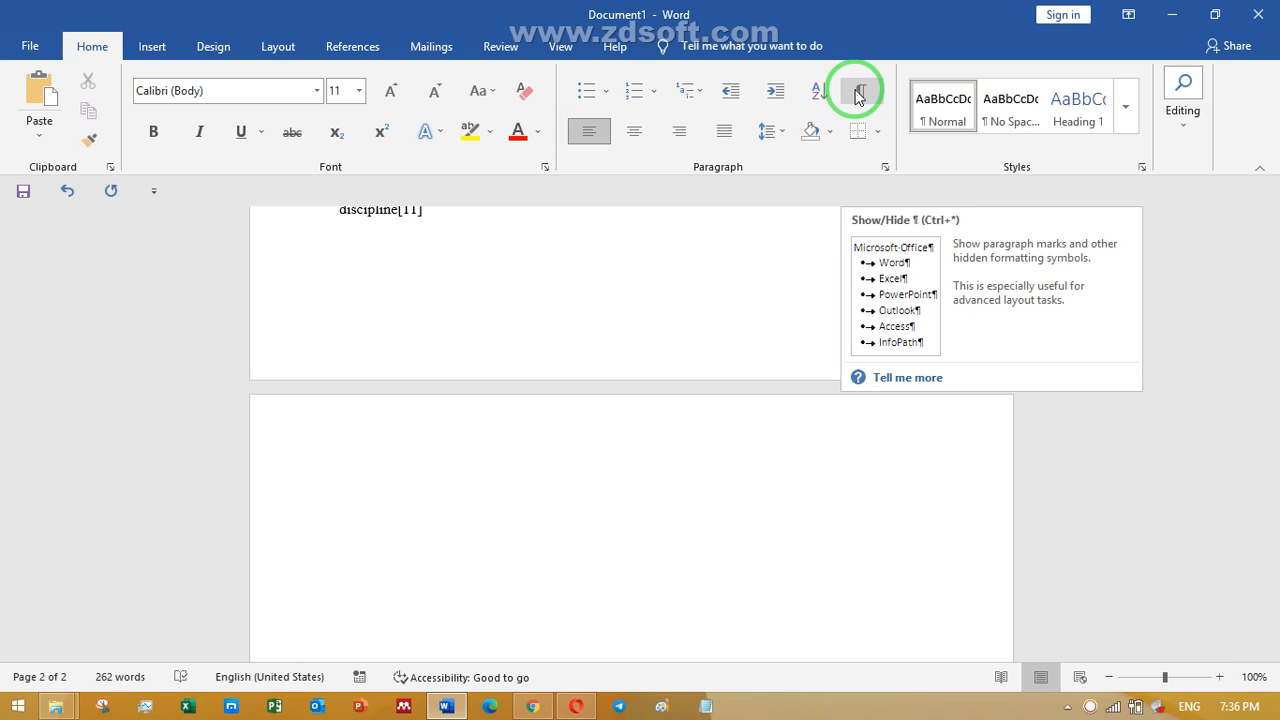
click(858, 92)
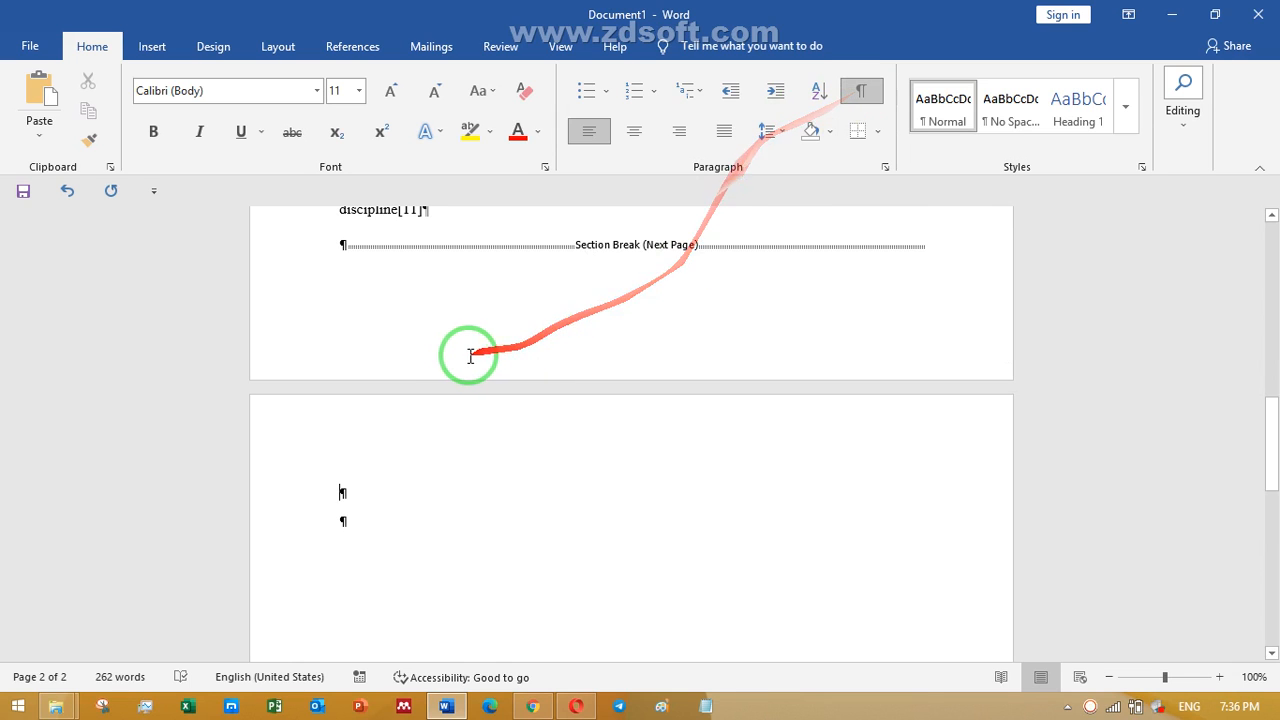
scroll(464, 356, up, 2)
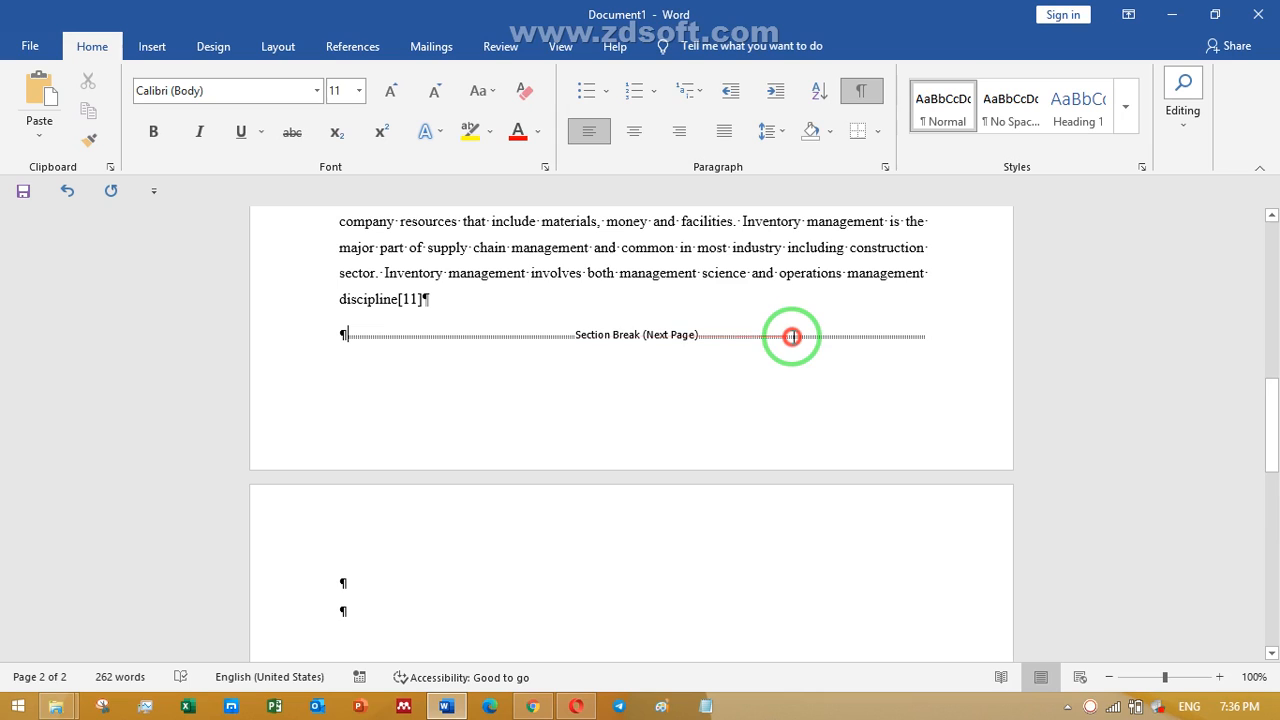
Step: Delete the extra empty paragraph on the second page and the empty paragraph in front of the section break
click(331, 592)
key(Delete)
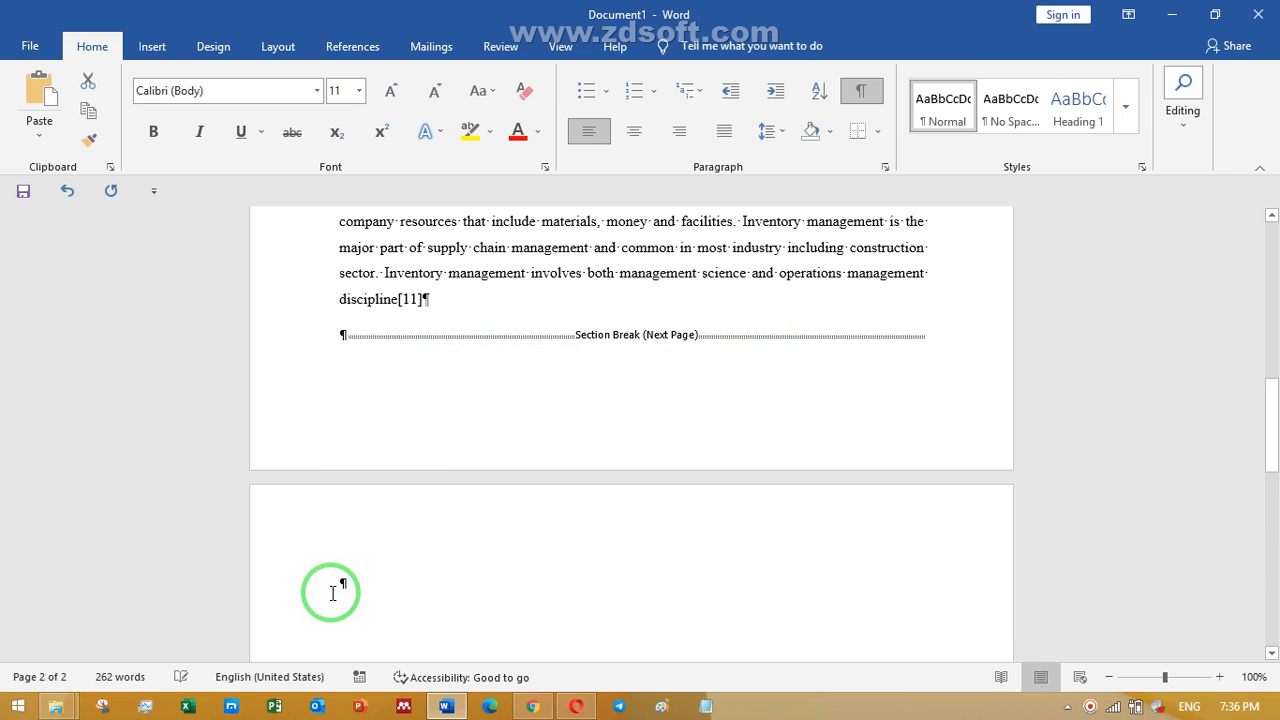
click(338, 587)
click(322, 583)
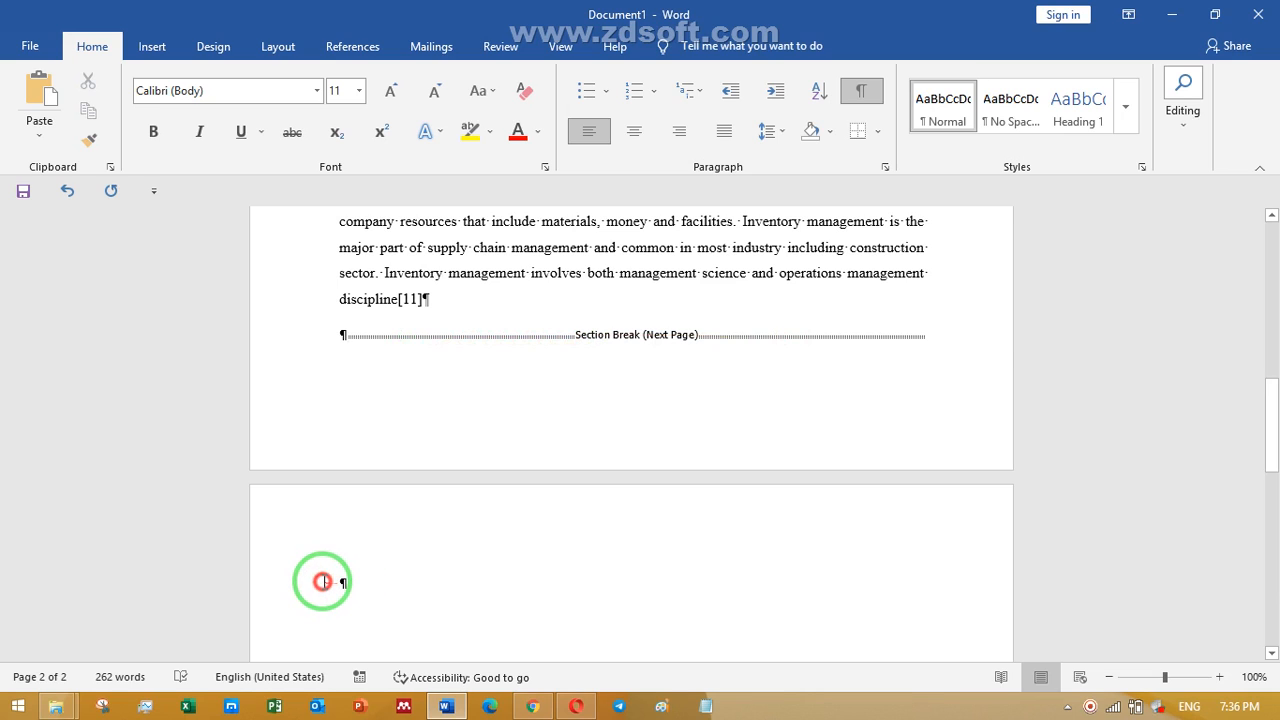
click(339, 377)
drag(340, 345, 287, 420)
key(Delete)
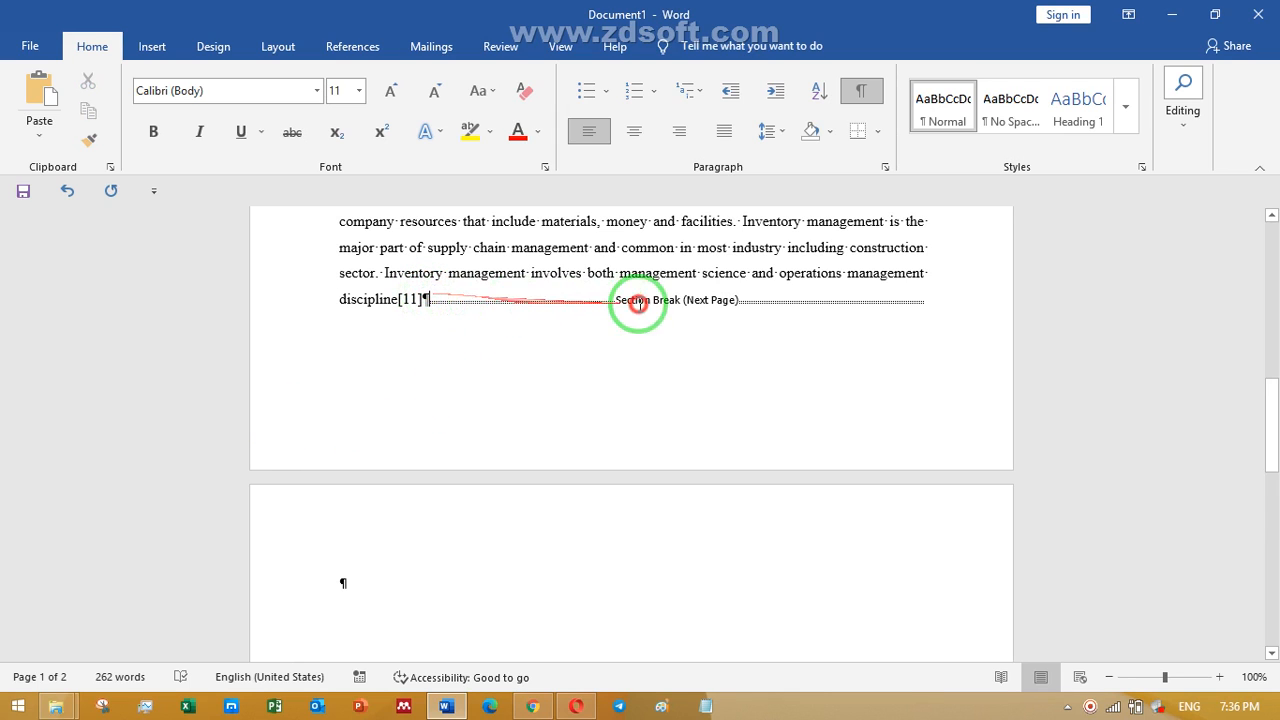
Step: Move the Next Page section break onto its own line below the last paragraph of the first page
double_click(929, 300)
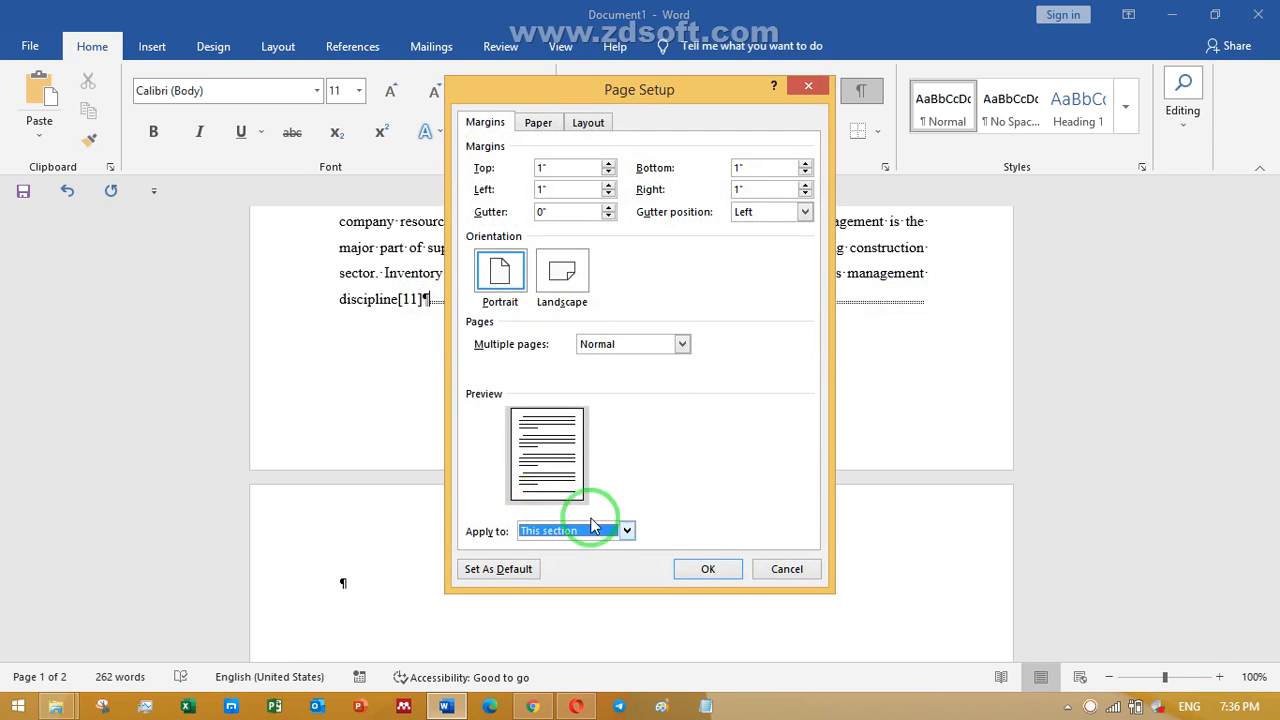
click(810, 88)
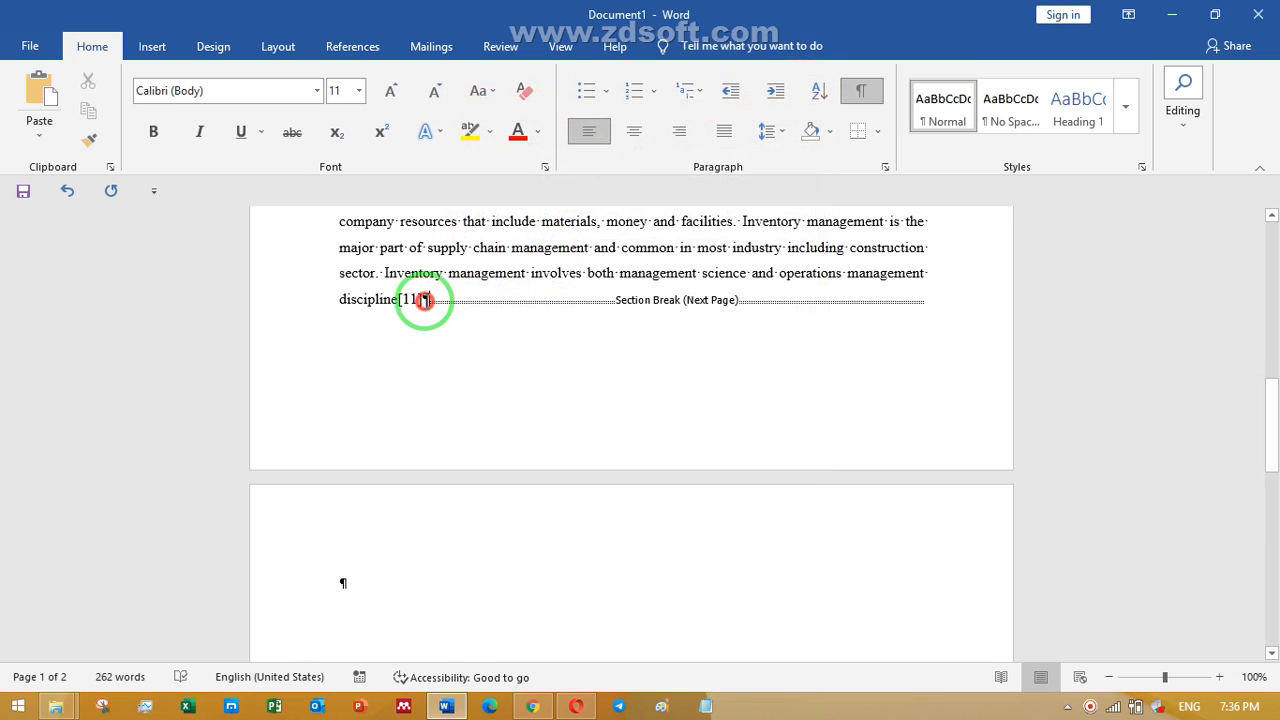
click(424, 300)
key(Return)
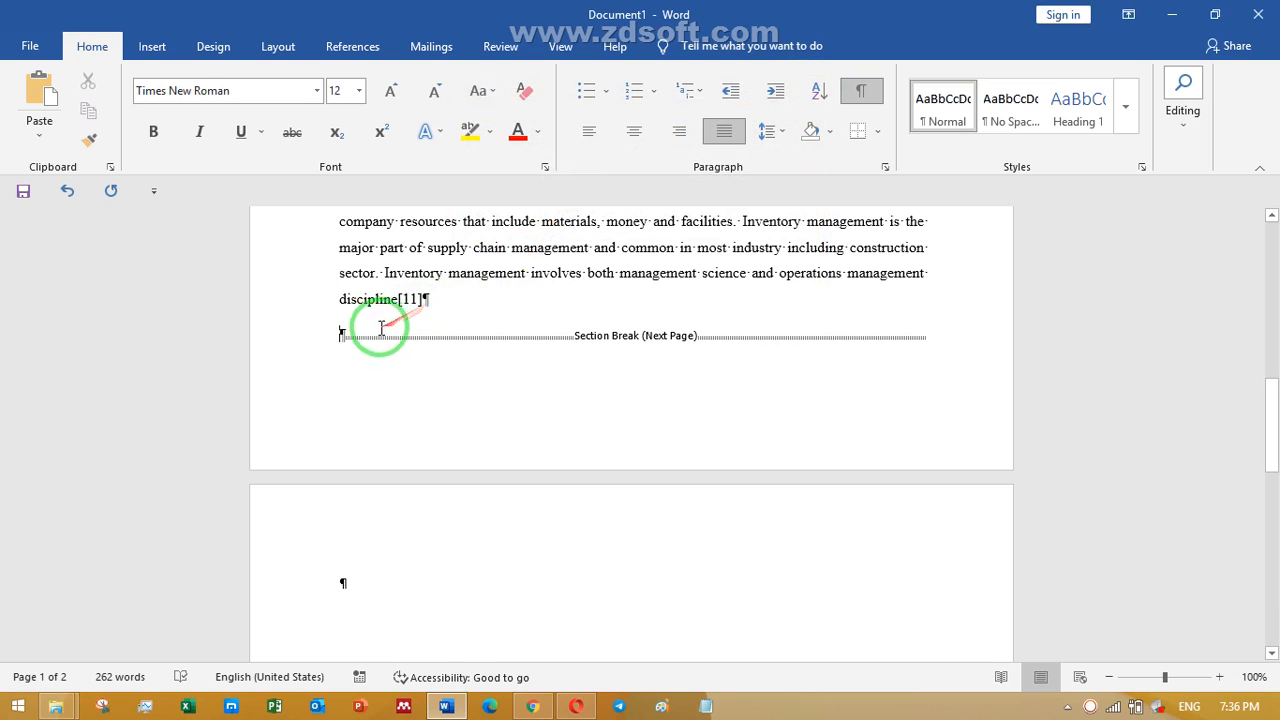
drag(341, 334, 837, 357)
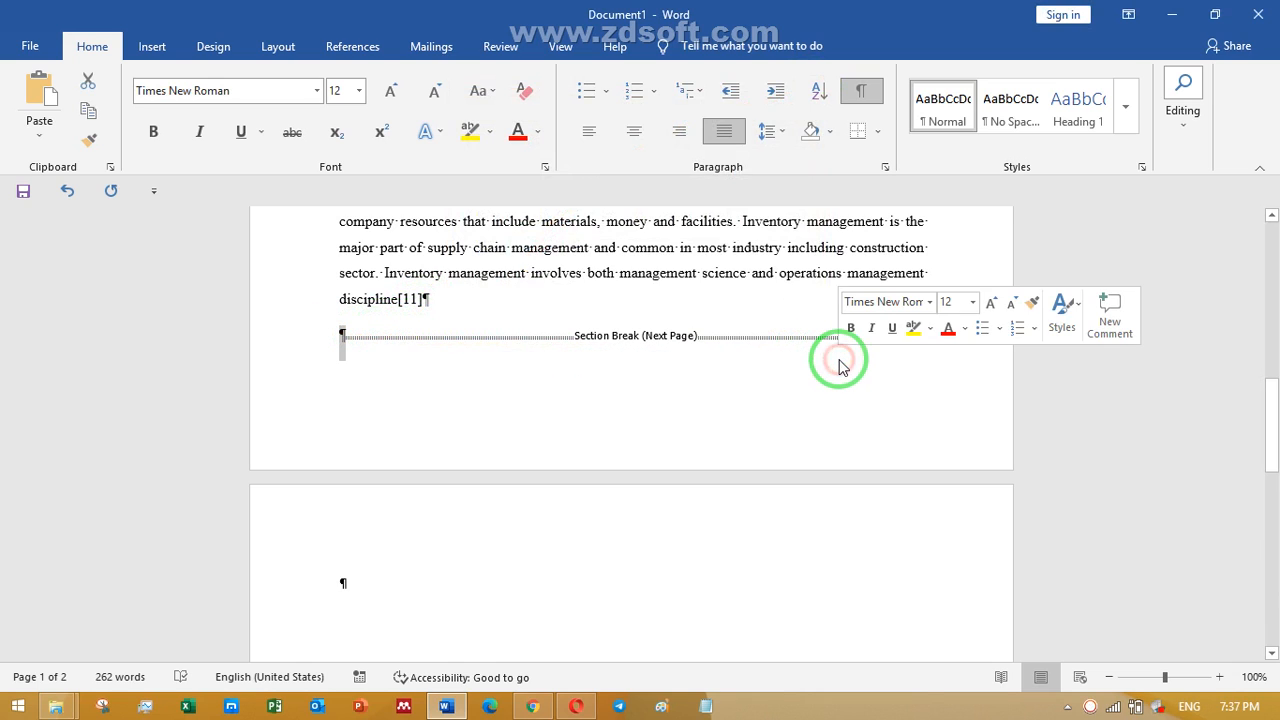
key(Delete)
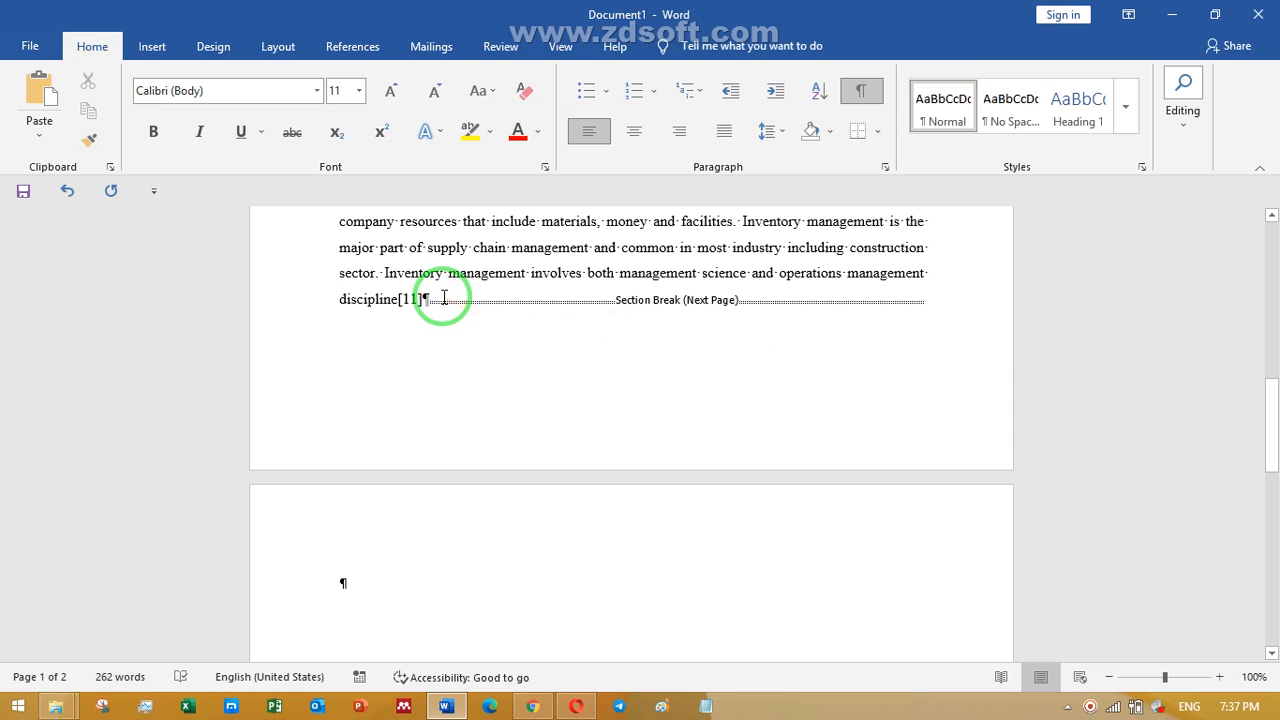
key(Return)
click(481, 344)
drag(912, 334, 664, 337)
double_click(663, 337)
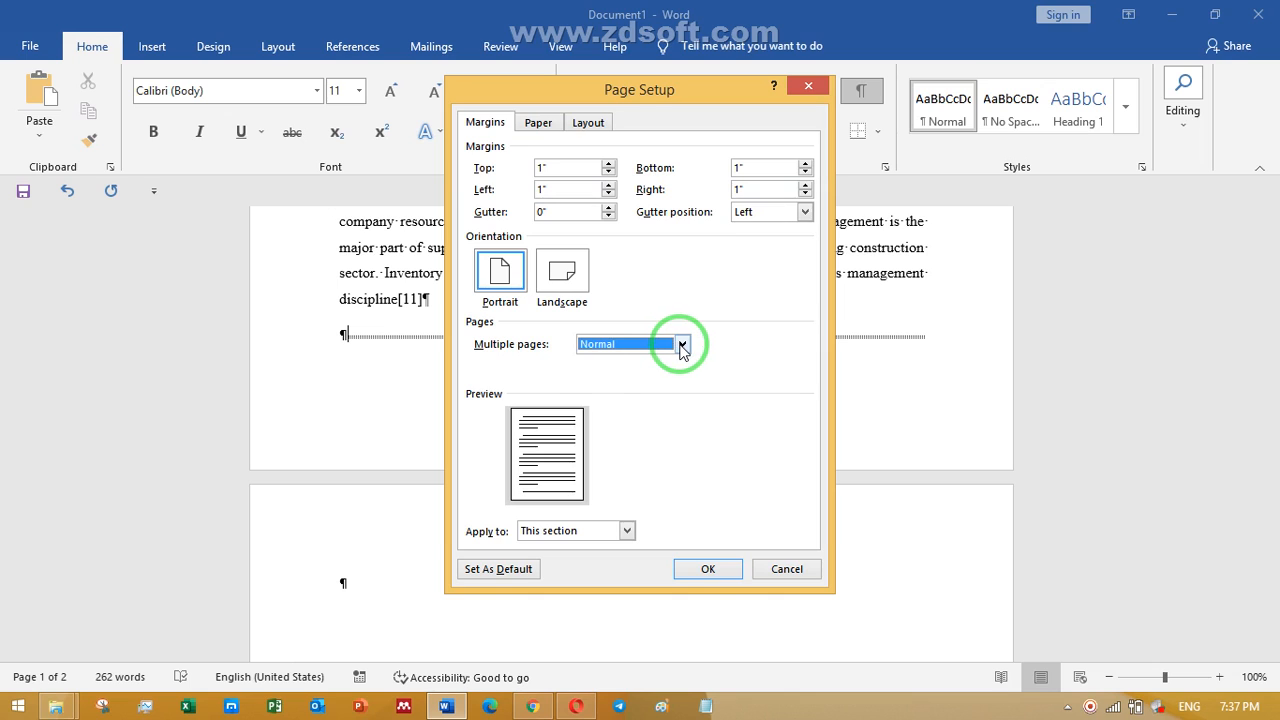
click(682, 345)
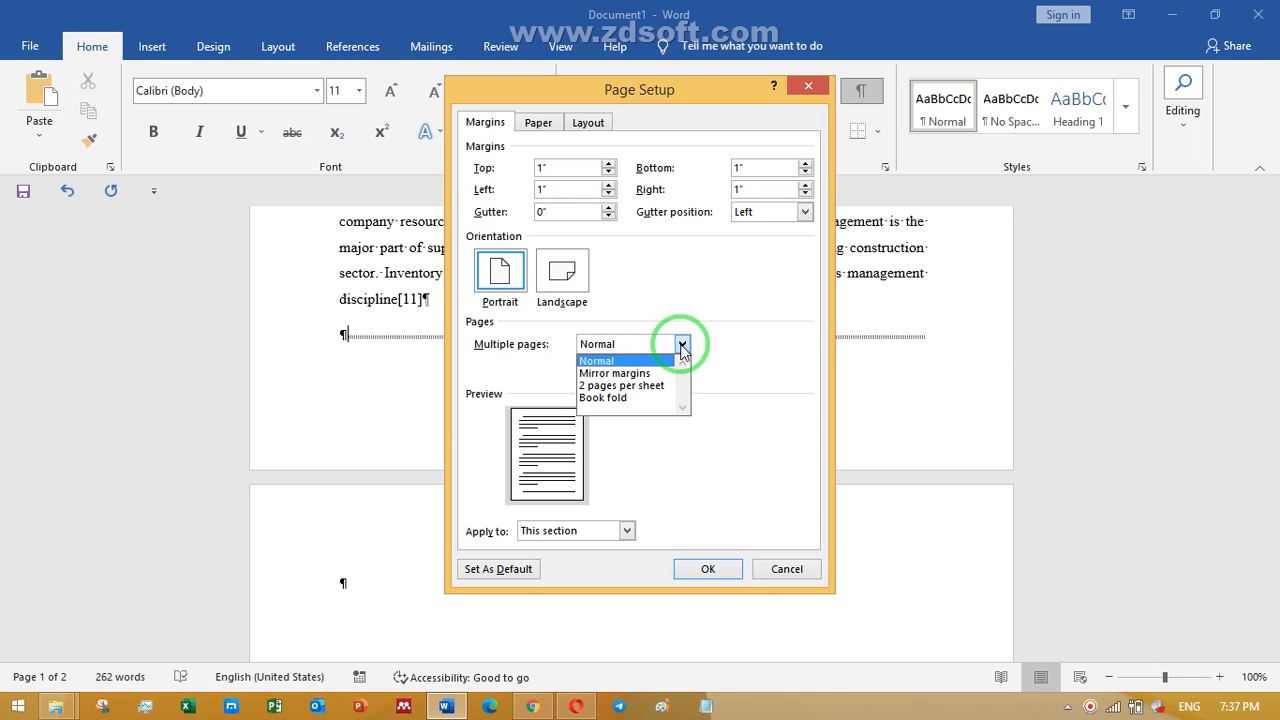
click(811, 90)
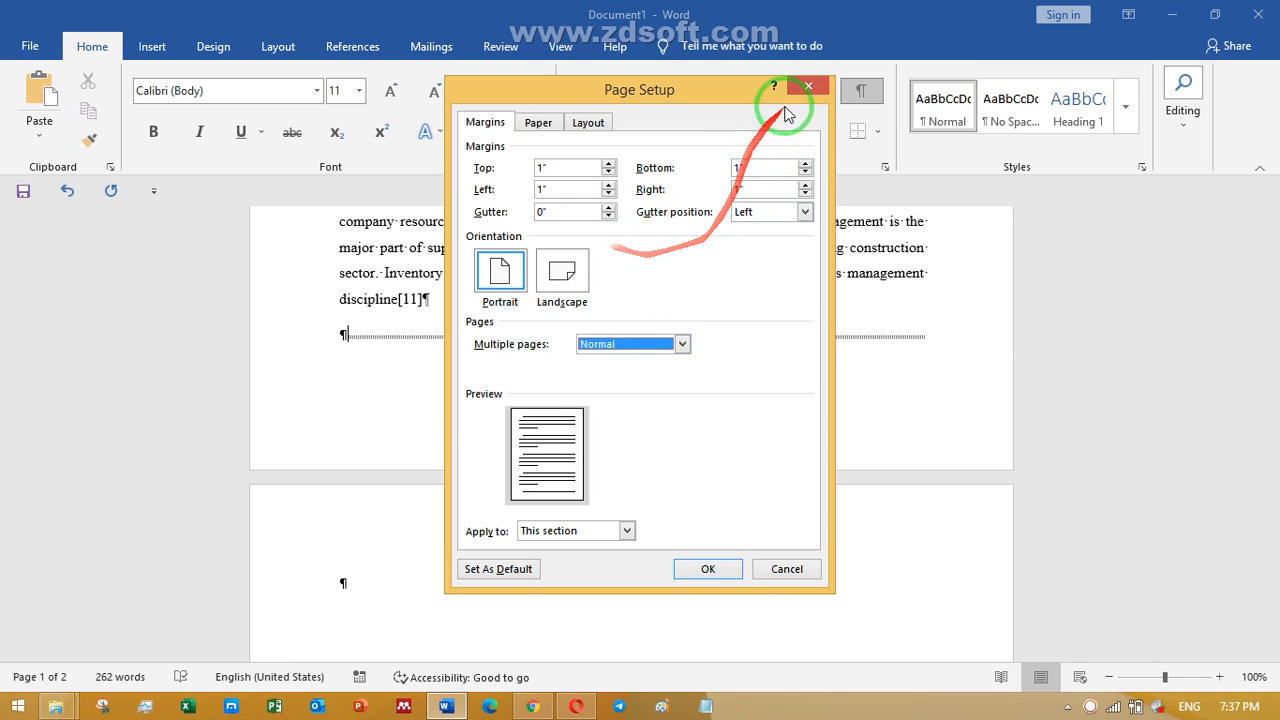
click(808, 86)
Step: Delete the section break below the last paragraph and hide the paragraph marks and formatting symbols
drag(322, 333, 434, 354)
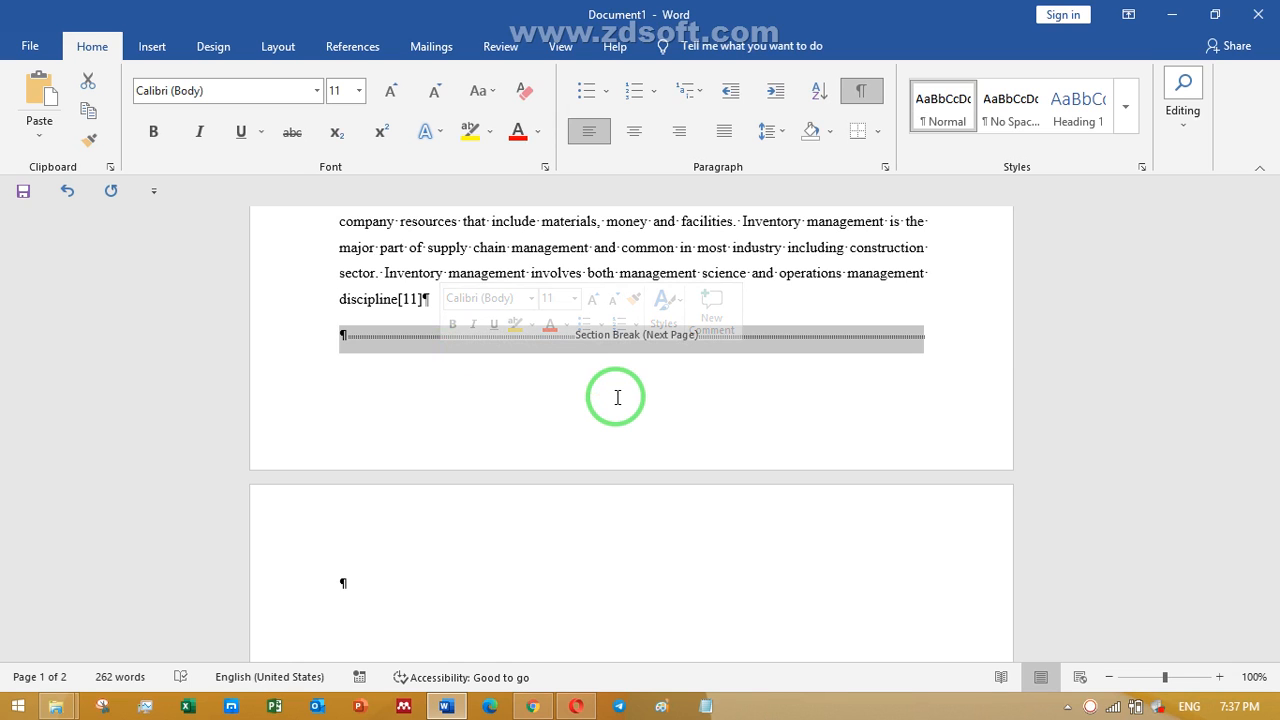
key(Delete)
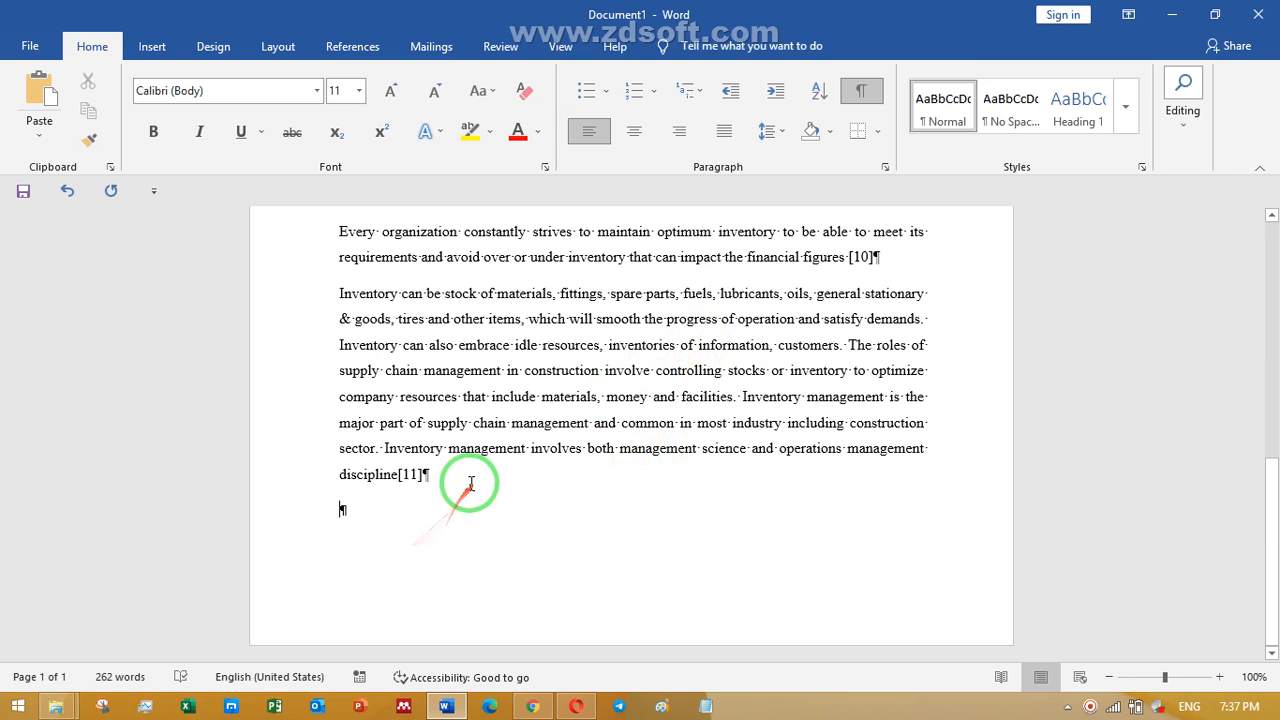
click(432, 476)
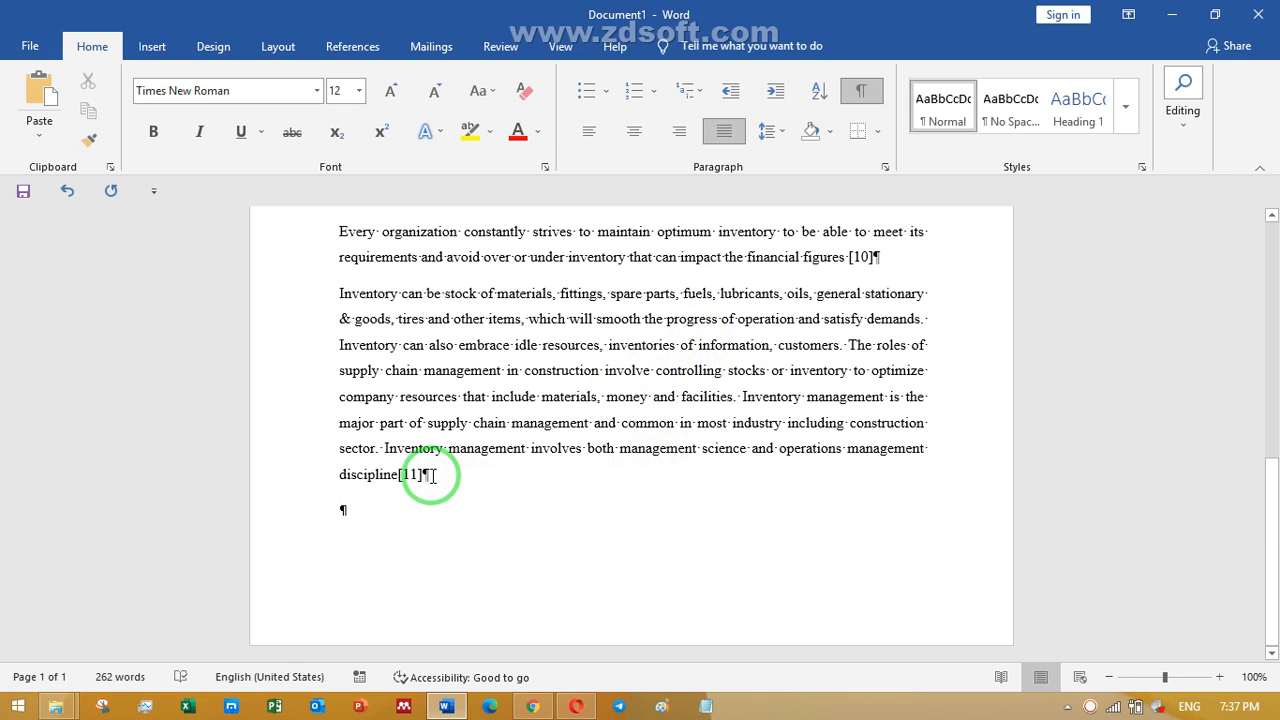
click(862, 91)
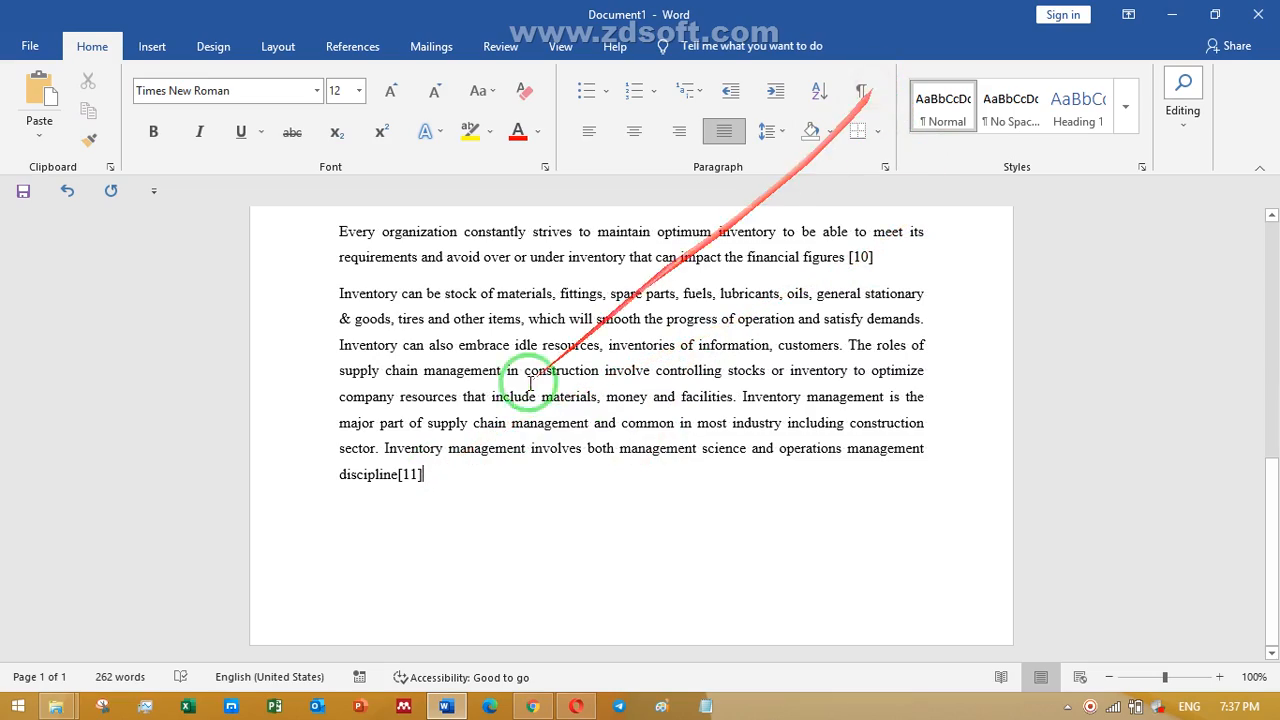
Step: Look through the document from the CHAPTER TWO heading to the last paragraph for any remaining blank page
scroll(613, 418, up, 10)
scroll(629, 420, down, 5)
scroll(645, 445, down, 5)
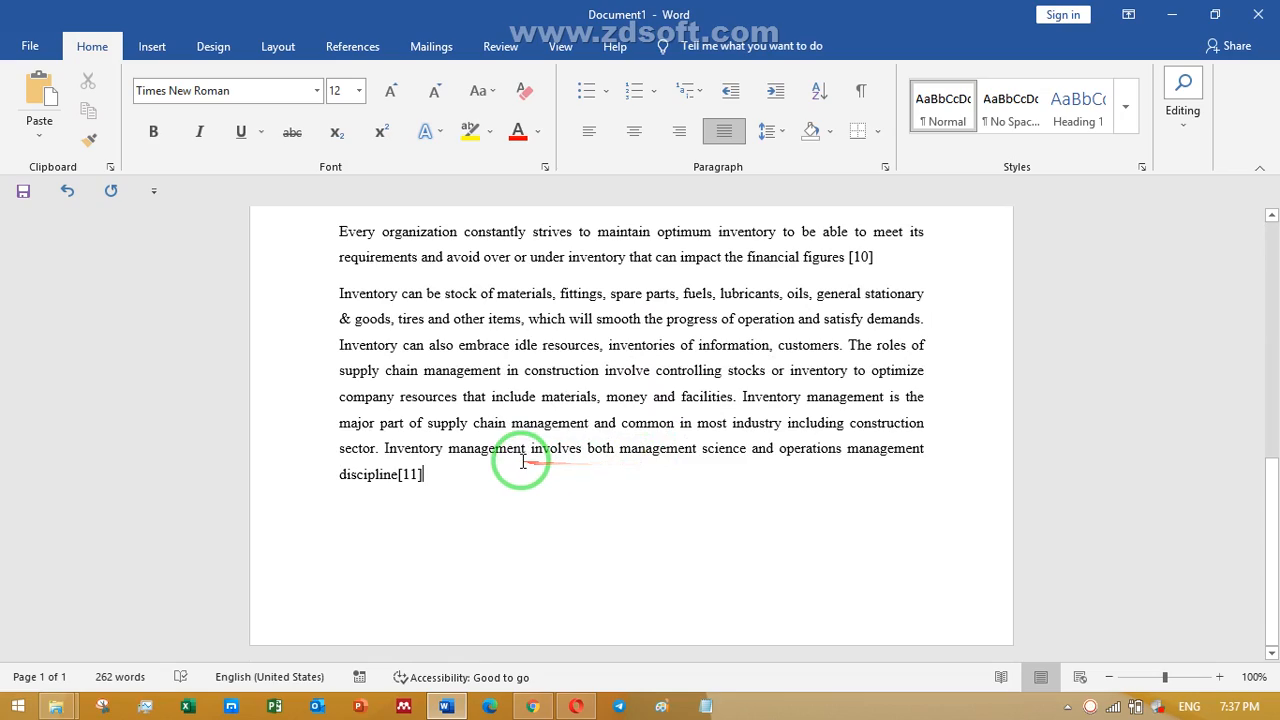
scroll(522, 463, up, 9)
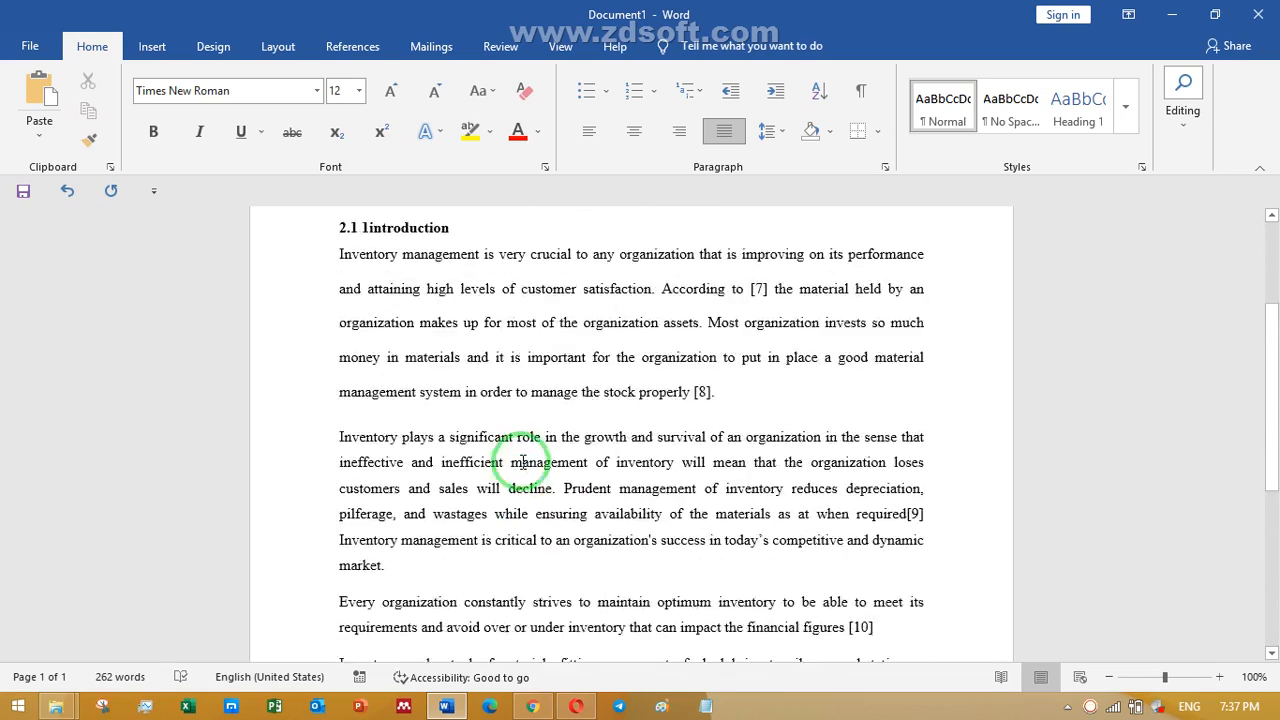
scroll(540, 400, down, 2)
scroll(575, 400, down, 7)
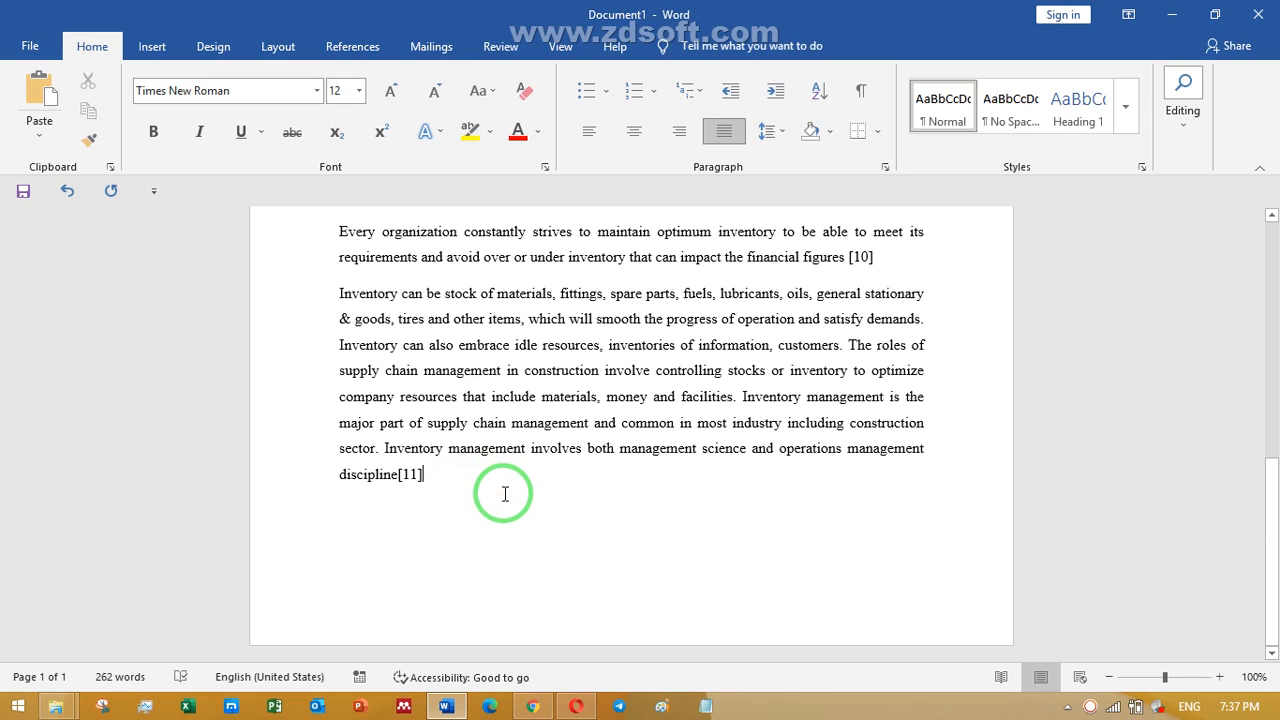
scroll(505, 494, up, 8)
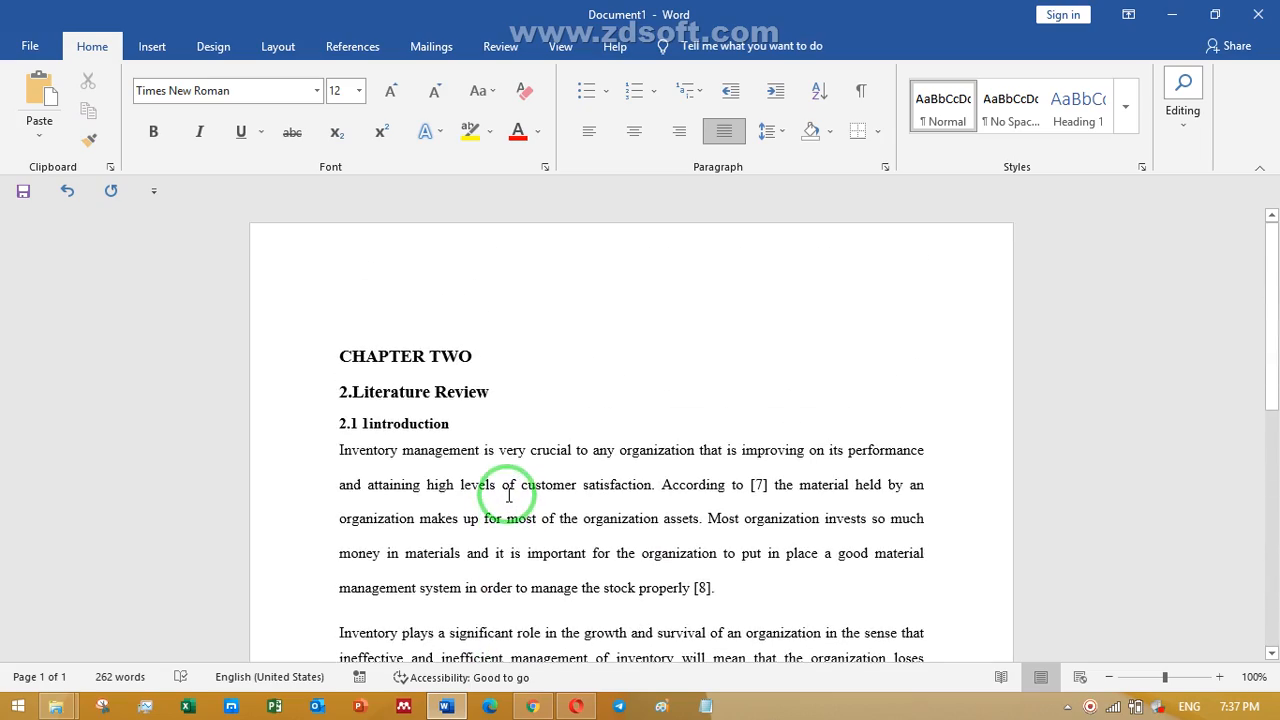
click(377, 325)
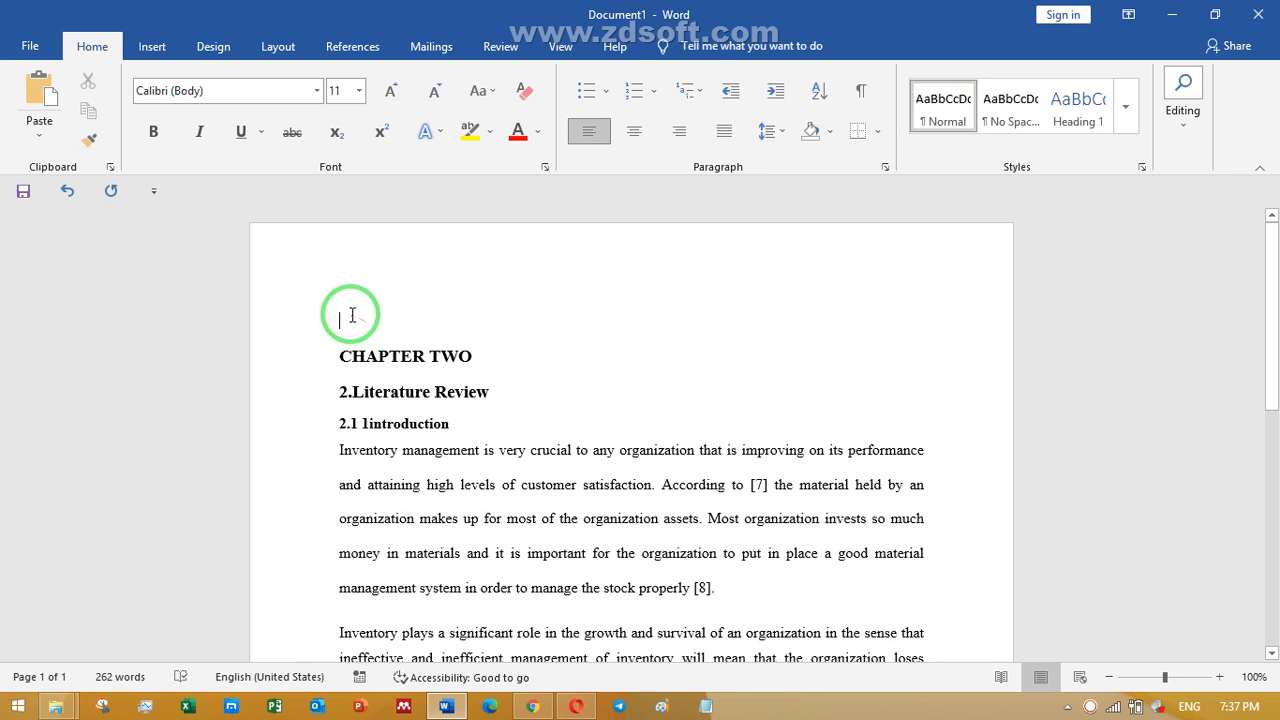
scroll(346, 318, down, 2)
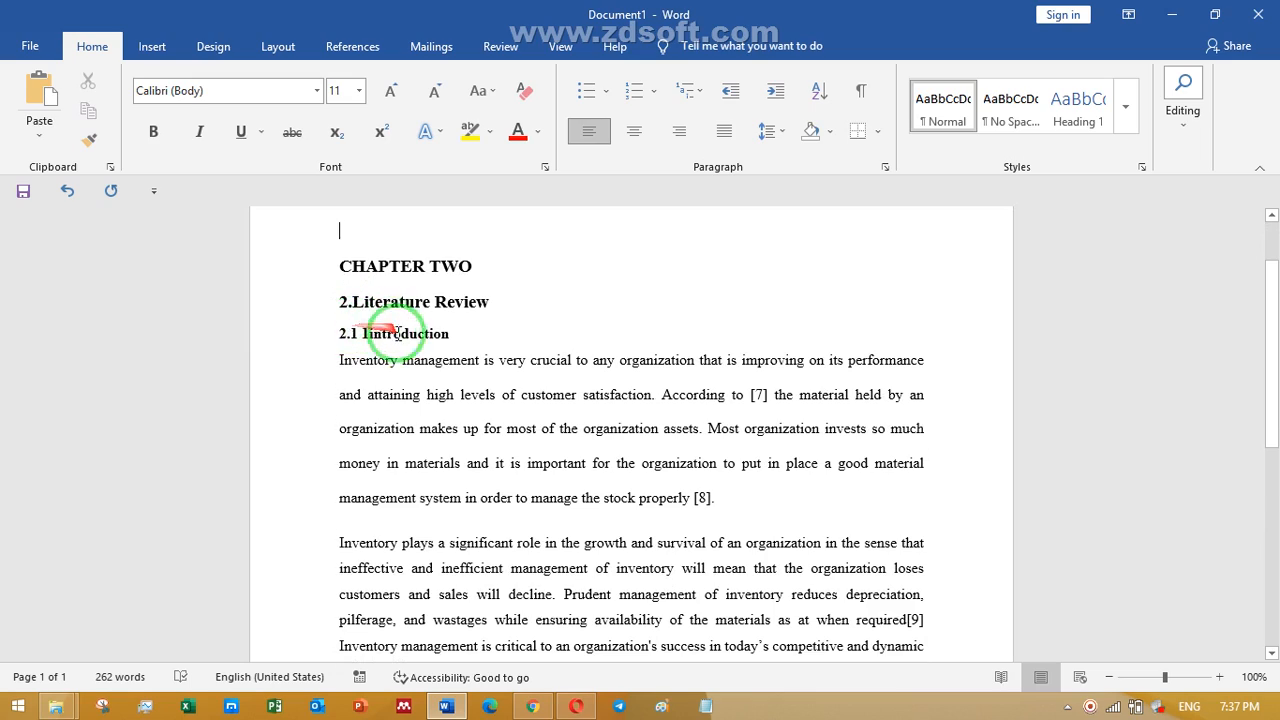
scroll(520, 340, down, 6)
scroll(659, 349, down, 3)
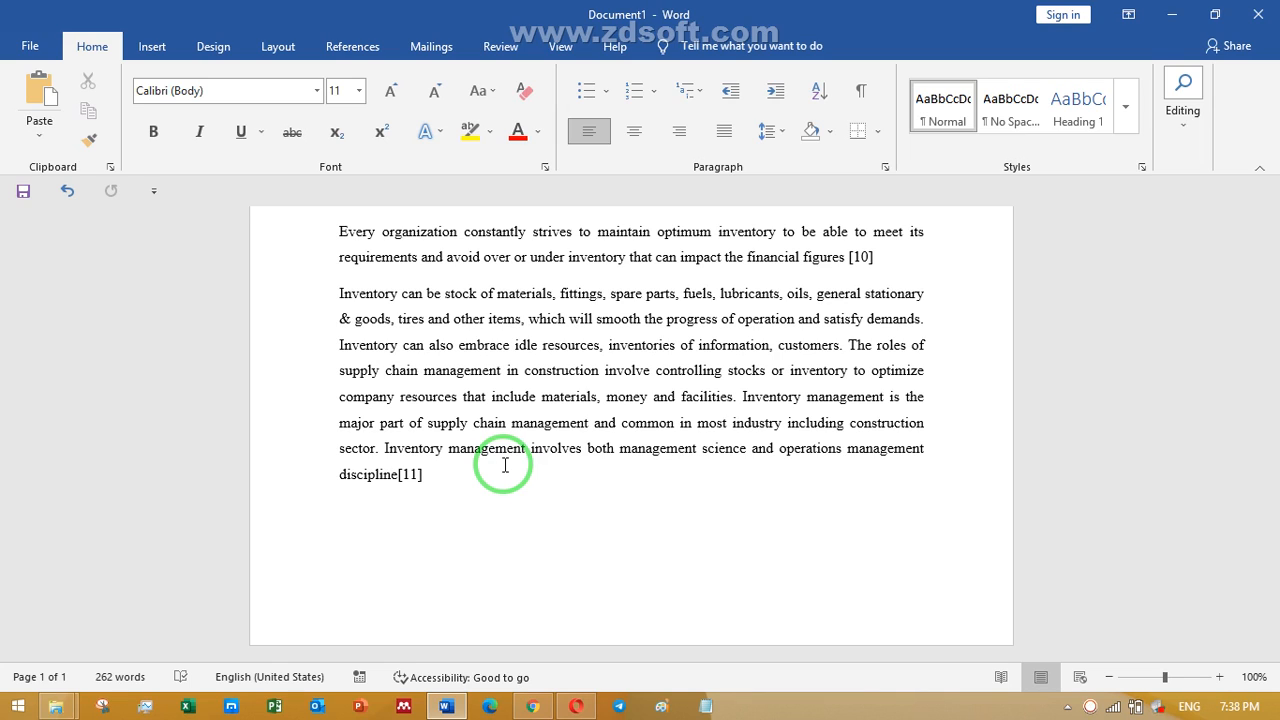
scroll(505, 465, up, 10)
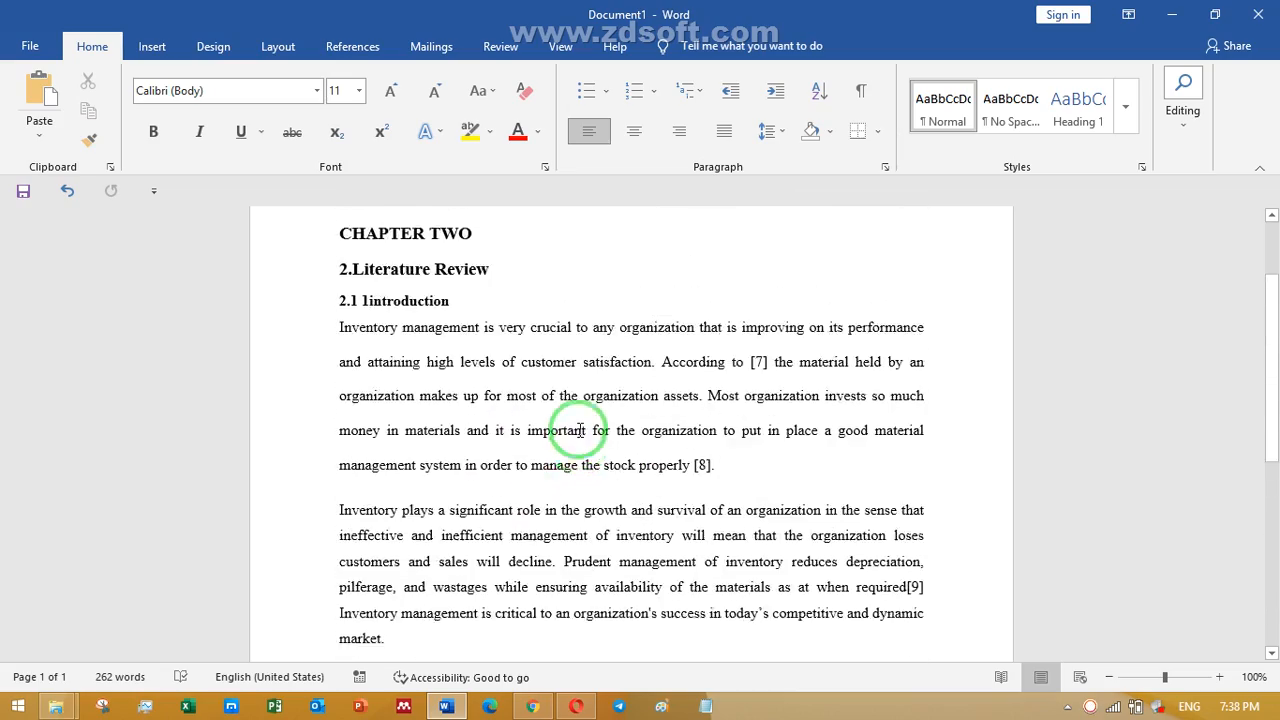
scroll(595, 430, down, 10)
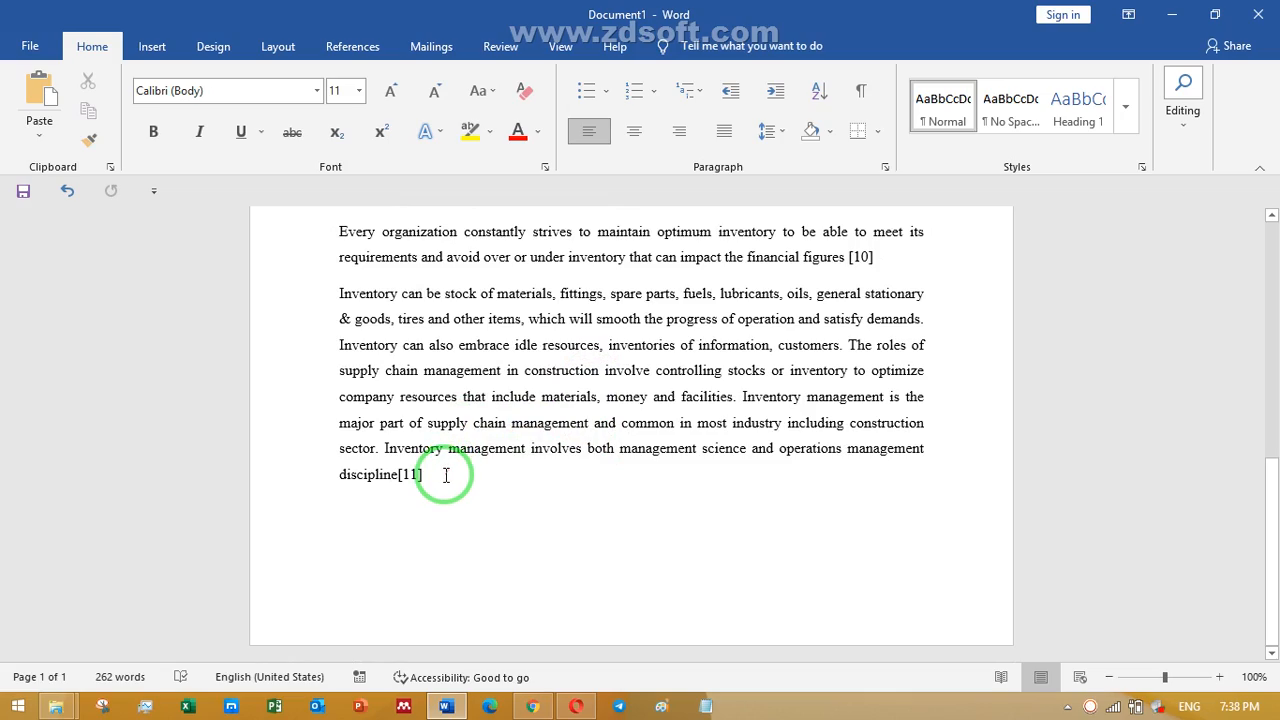
scroll(446, 475, up, 7)
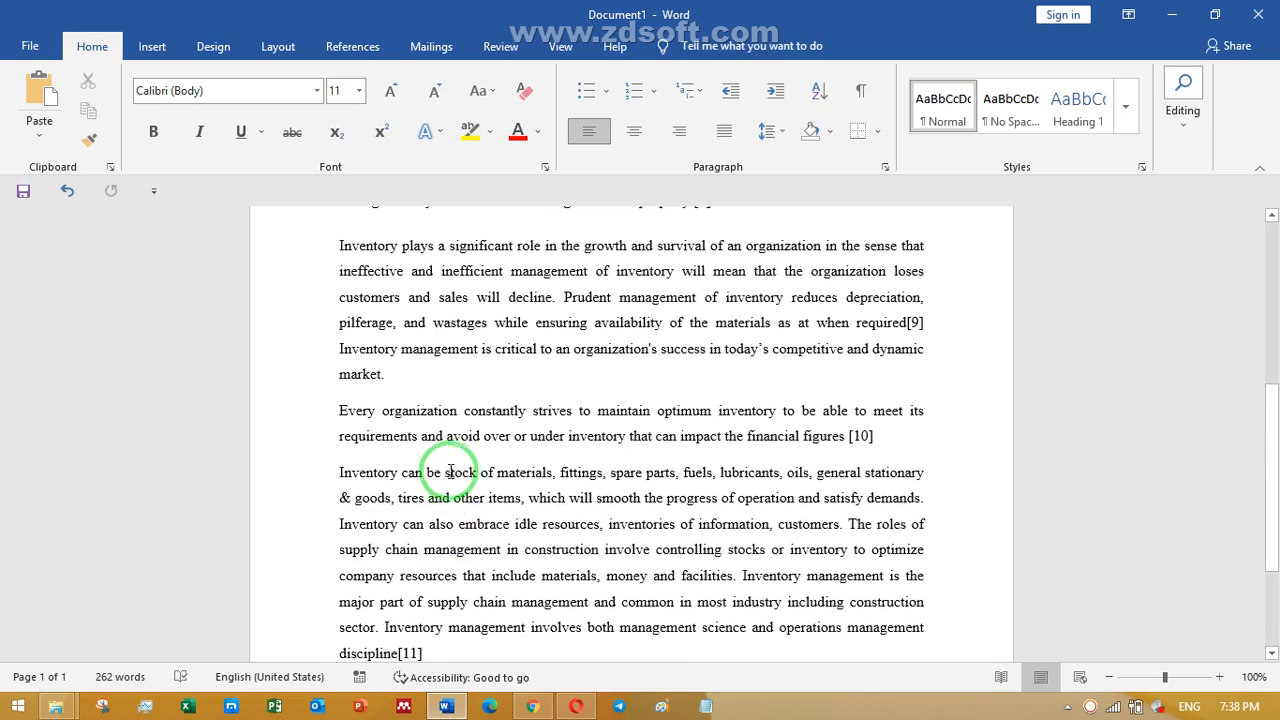
scroll(464, 400, down, 2)
scroll(463, 409, up, 4)
scroll(472, 460, down, 3)
scroll(474, 462, down, 5)
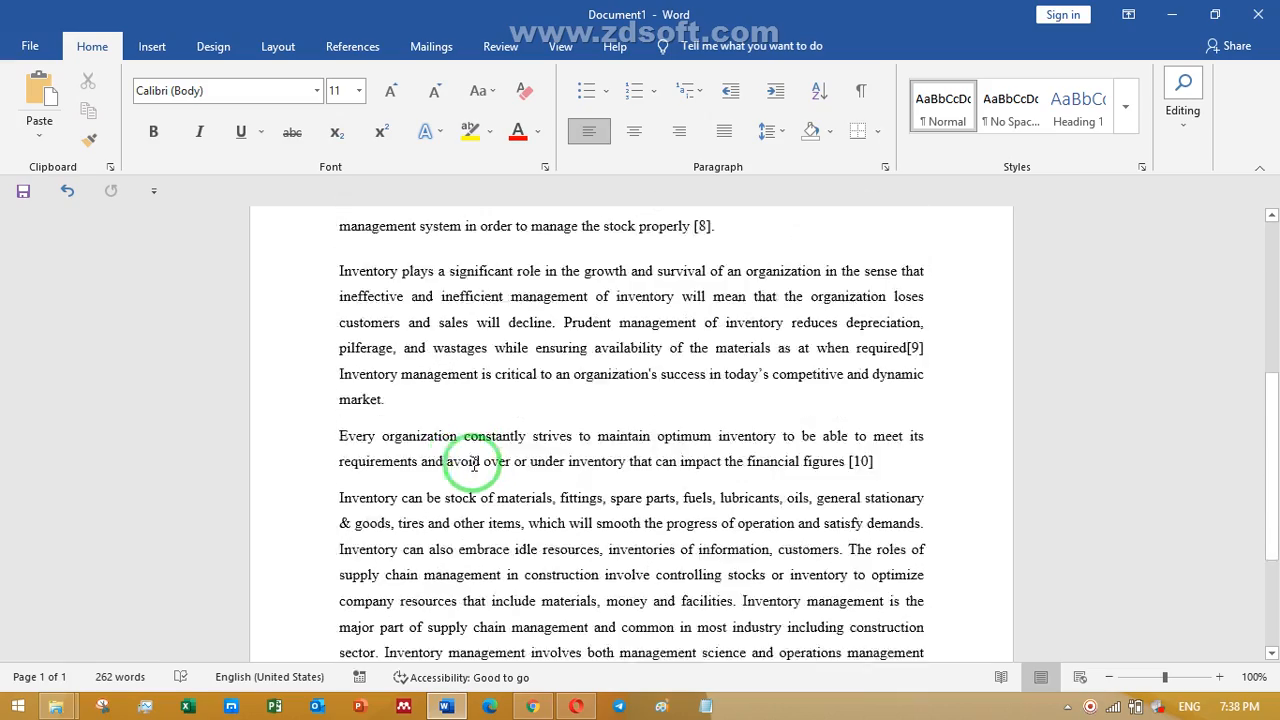
scroll(474, 462, up, 10)
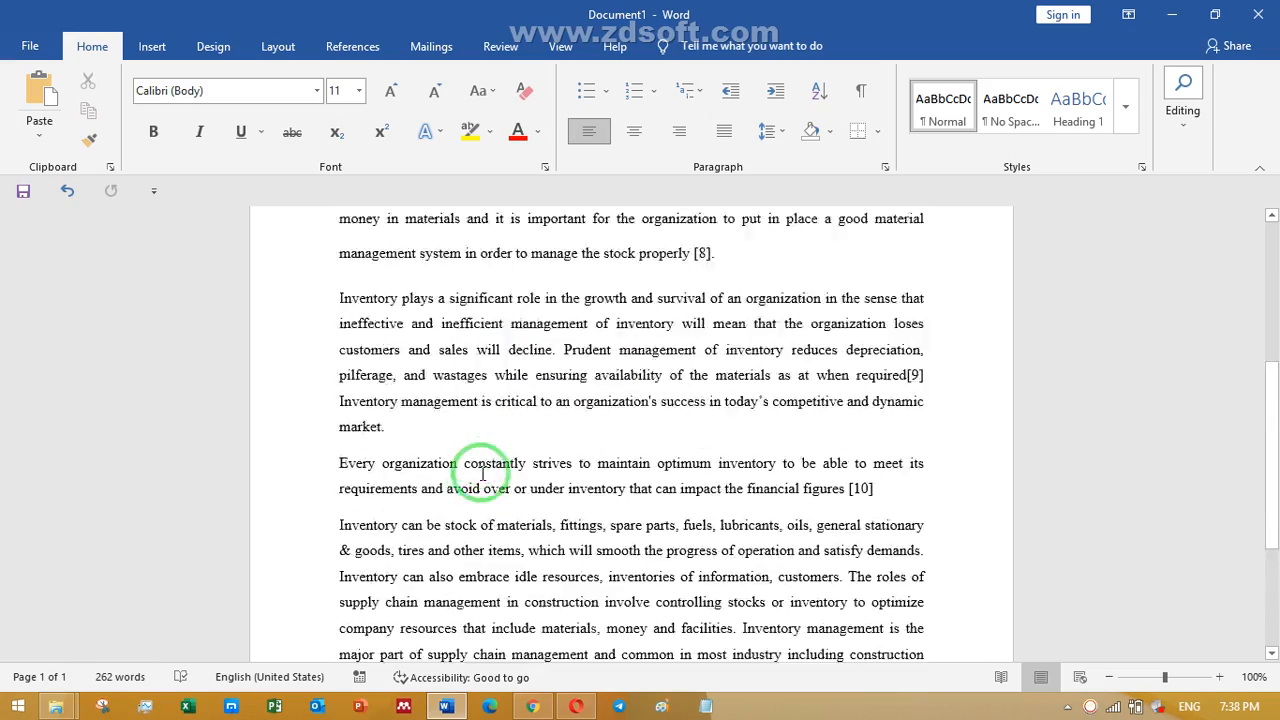
scroll(474, 462, down, 12)
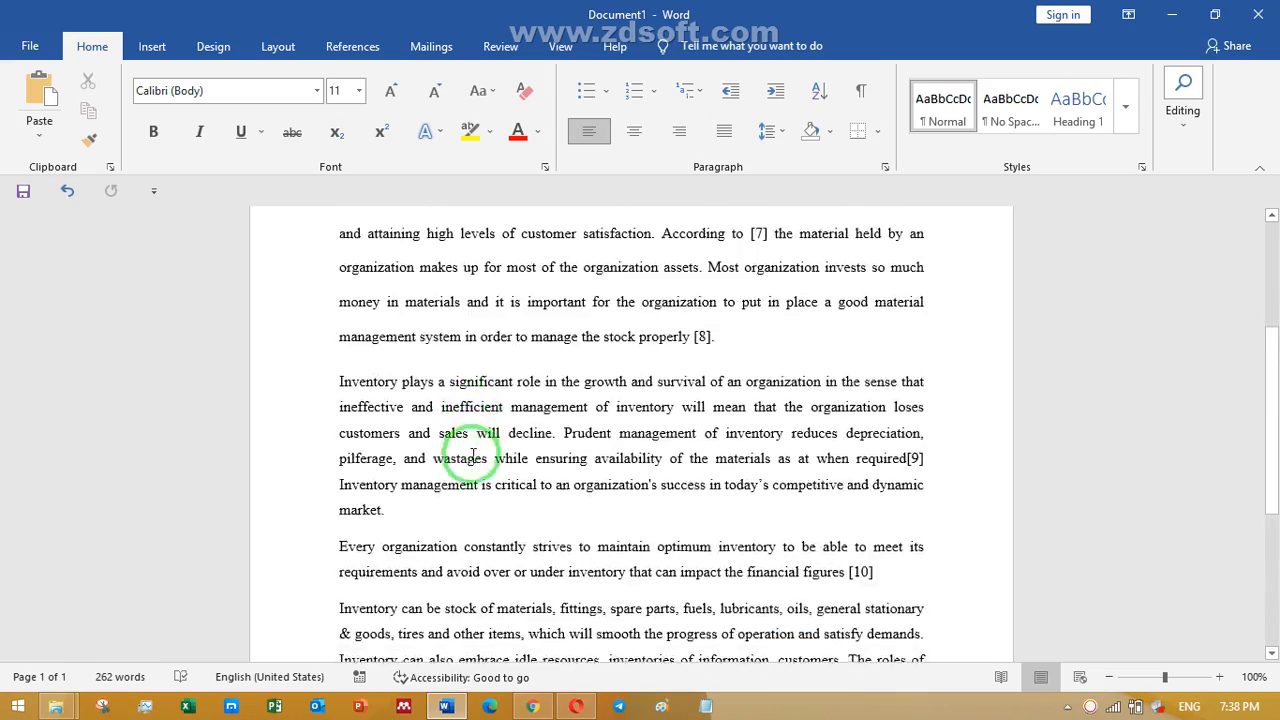
scroll(540, 402, up, 4)
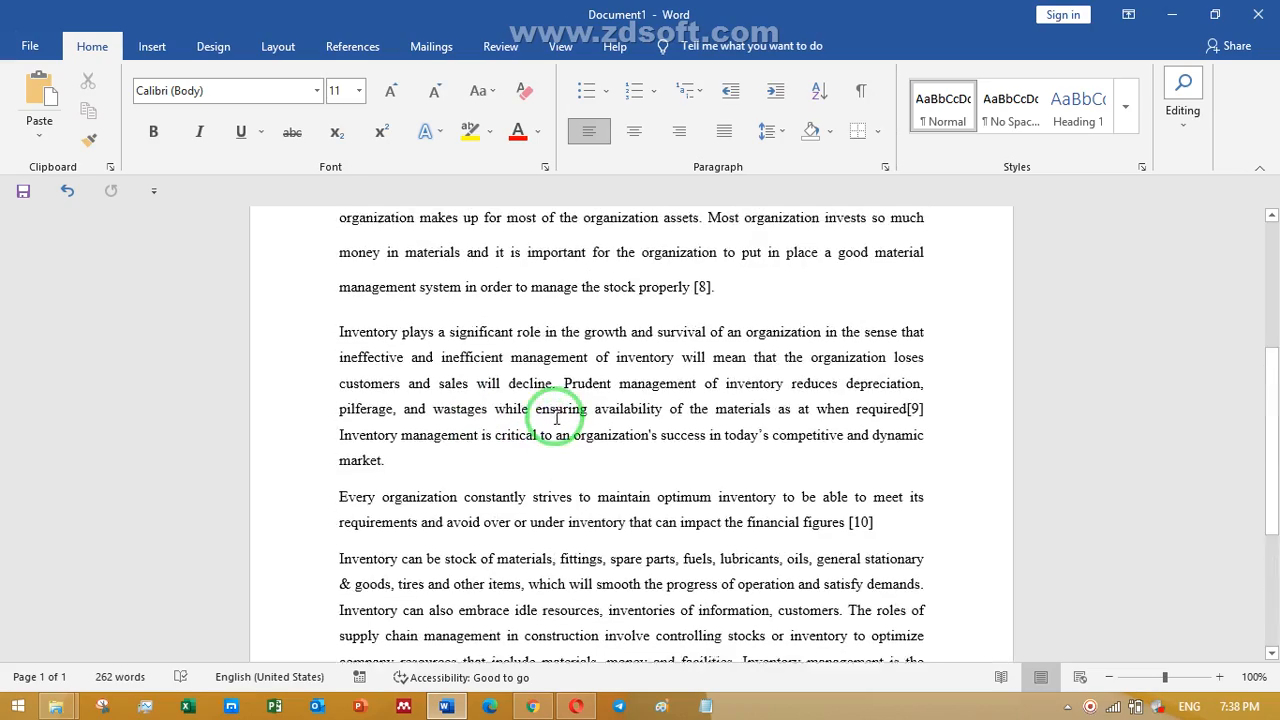
Step: Undo the last deletion to bring back the blank second page
click(64, 191)
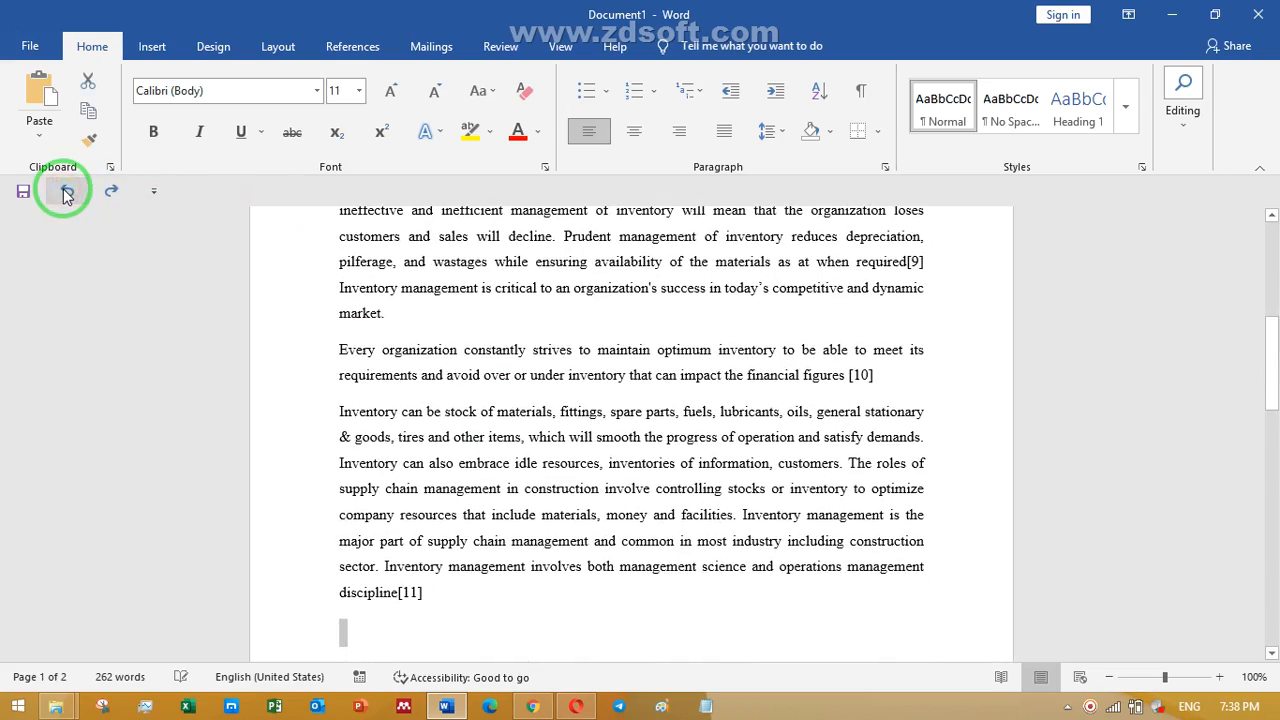
click(111, 191)
scroll(470, 330, down, 3)
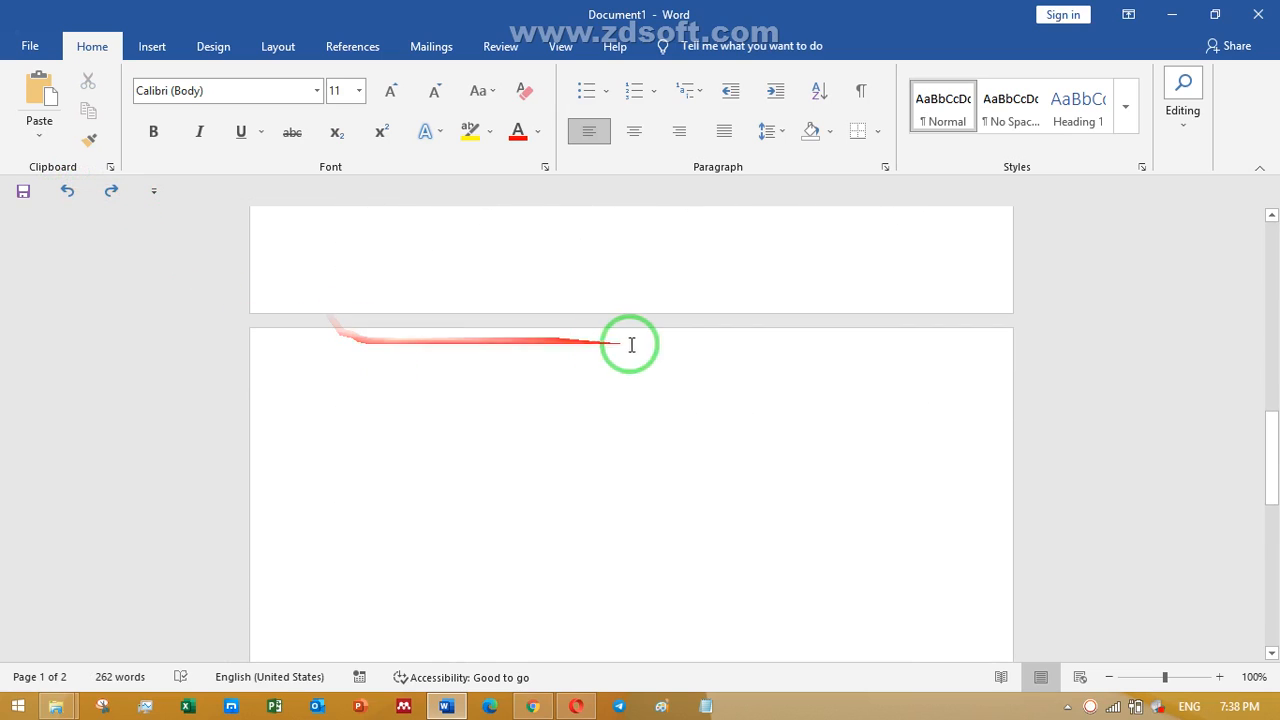
Step: Show the Navigation pane, go to the blank second page through its thumbnail, and delete that page
click(556, 48)
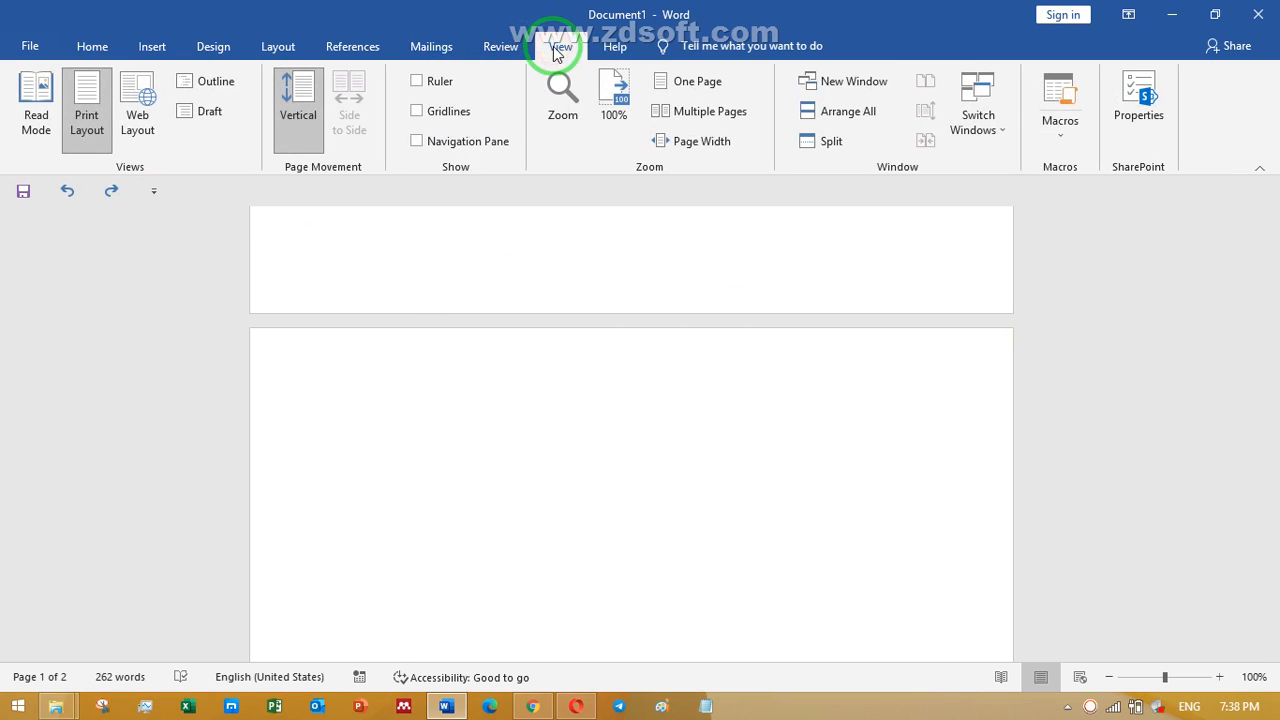
click(446, 150)
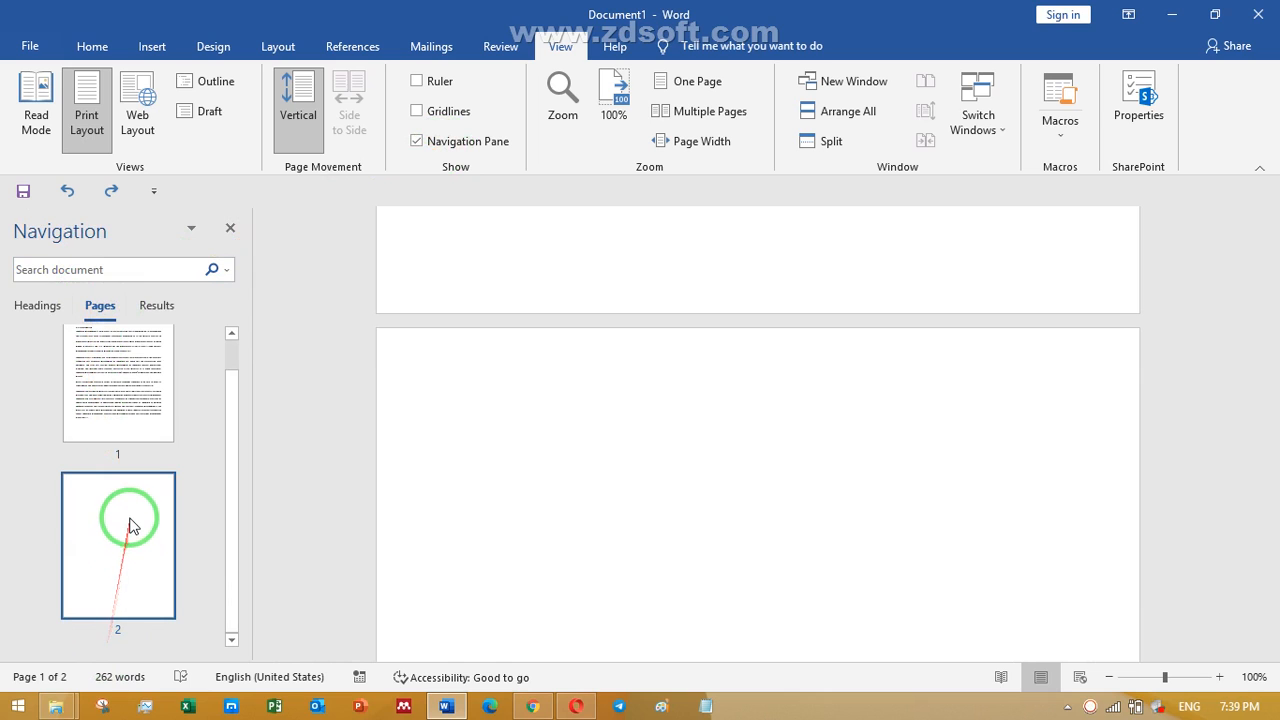
click(143, 383)
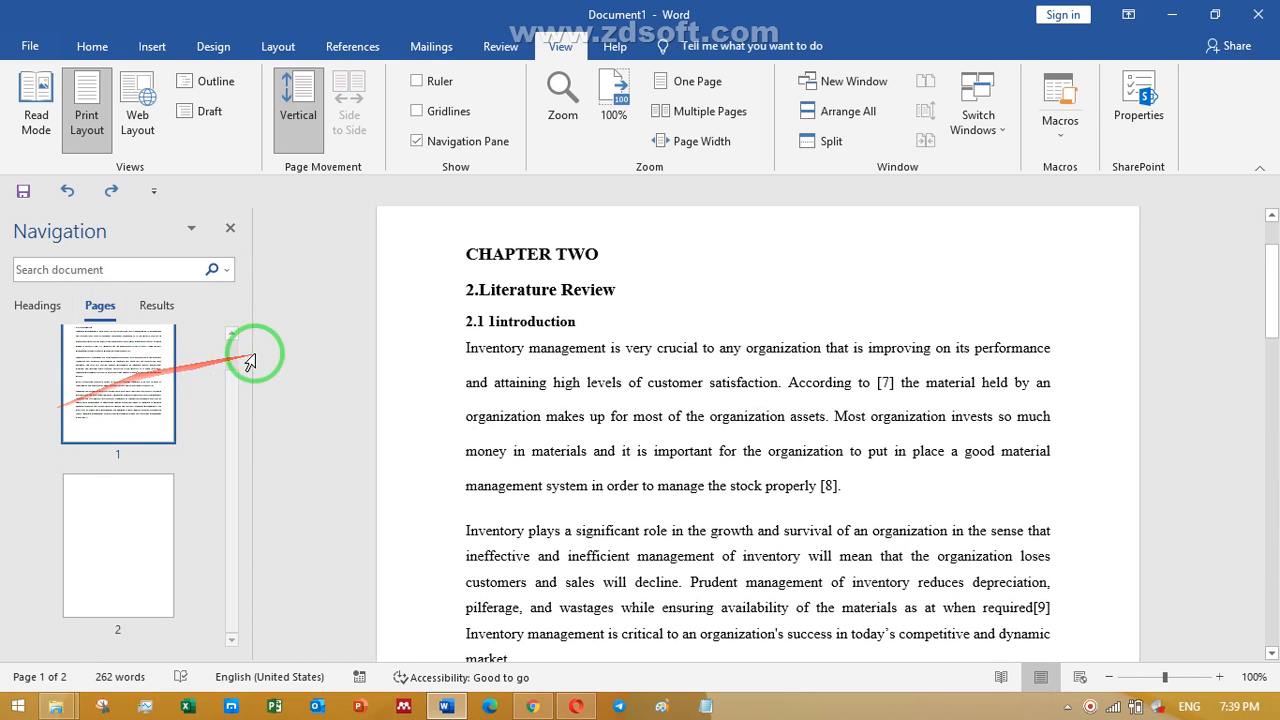
click(108, 531)
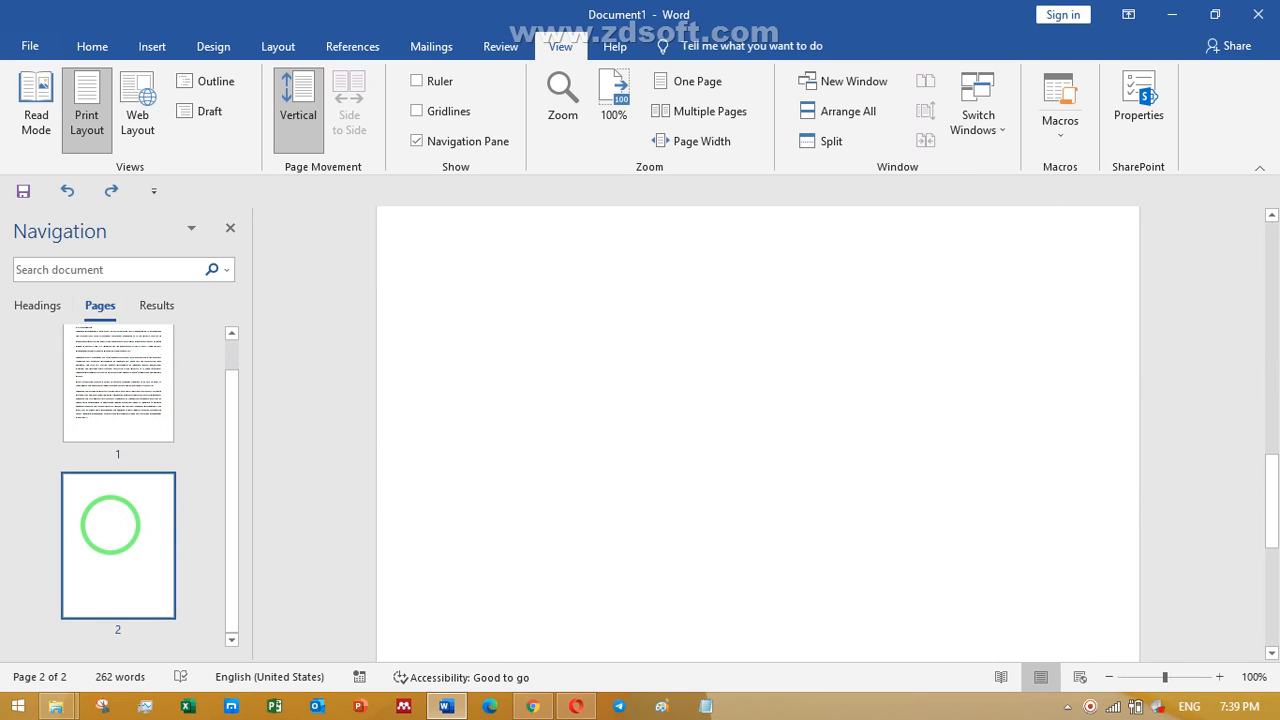
key(BackSpace)
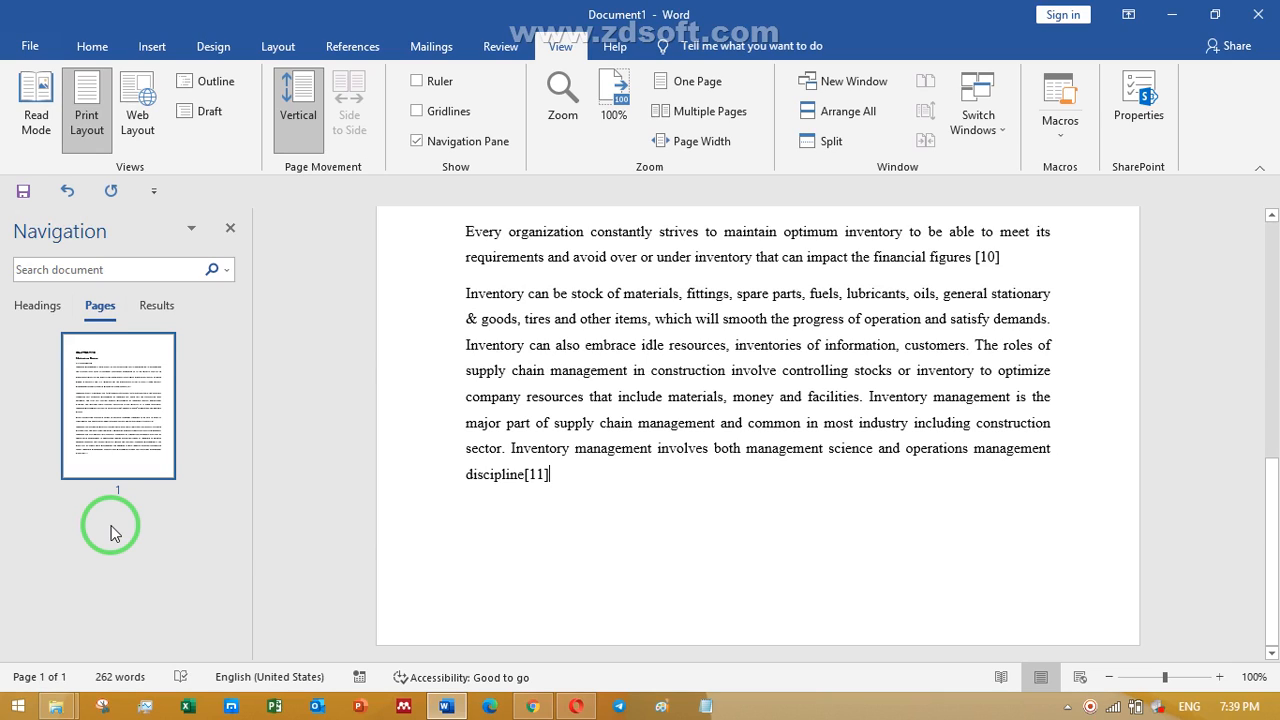